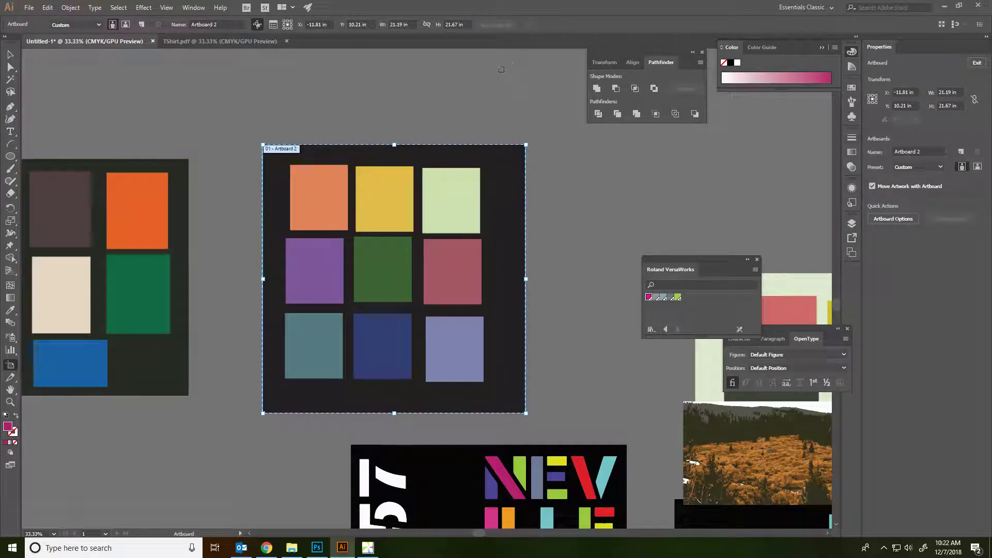
# Check the artboard width, then draw a trial artboard over the left artwork and delete it.
pyautogui.click(412, 25)
pyautogui.moveTo(581, 241); pyautogui.dragTo(606, 286)
pyautogui.moveTo(117, 113)
pyautogui.mouseDown()
pyautogui.moveTo(246, 292)
pyautogui.moveTo(247, 263)
pyautogui.mouseUp()
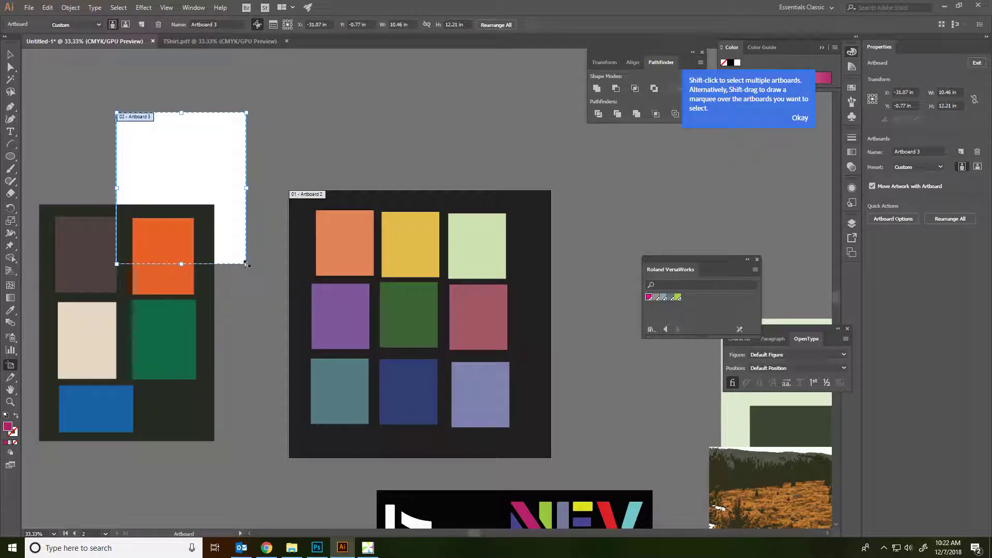
pyautogui.press('Delete')
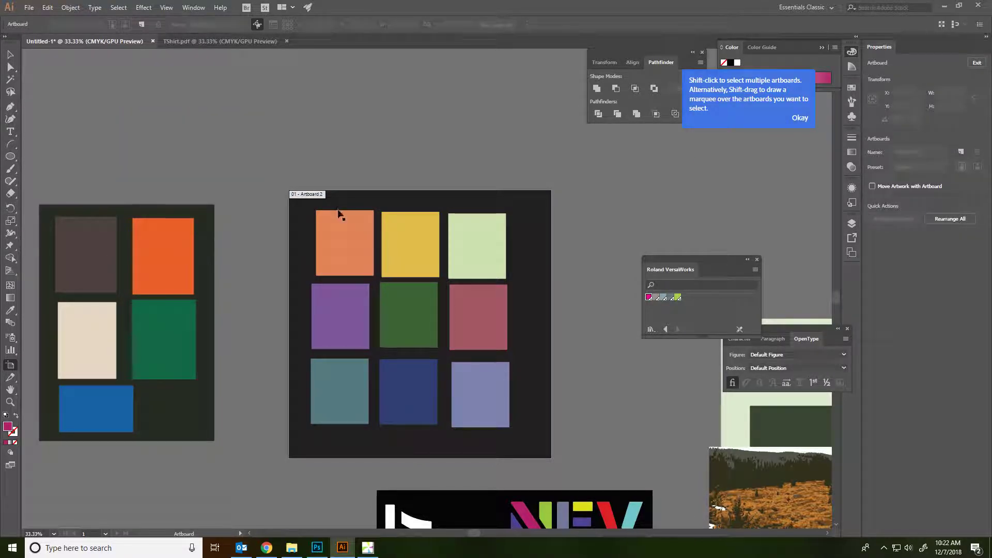
# Start Export As with Photoshop (*.PSD) as the file type.
pyautogui.click(29, 7)
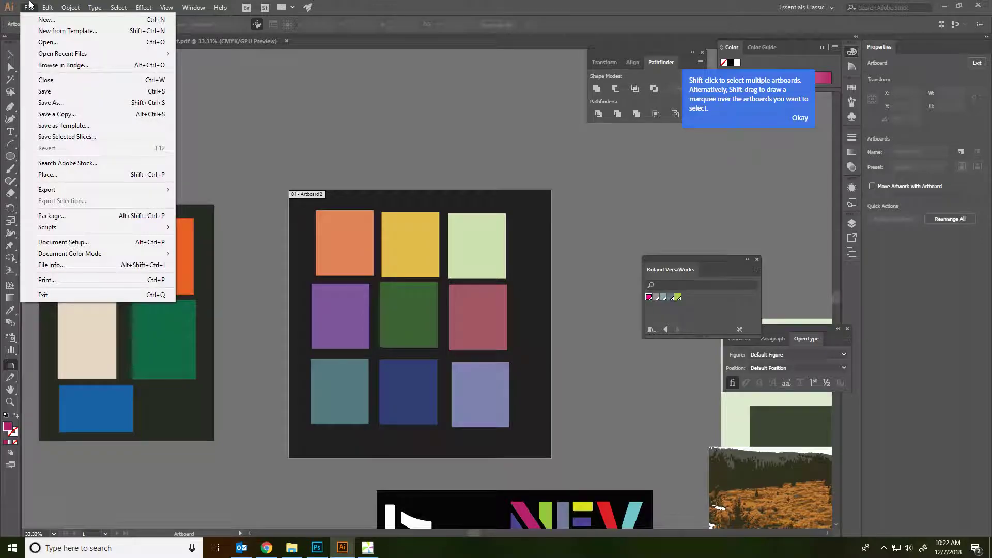
pyautogui.moveTo(70, 188)
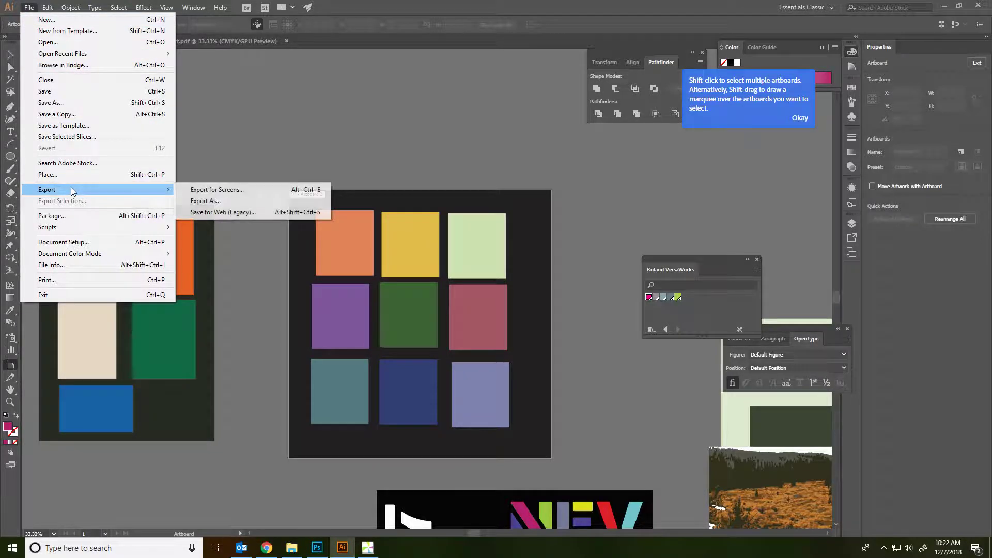
pyautogui.click(240, 201)
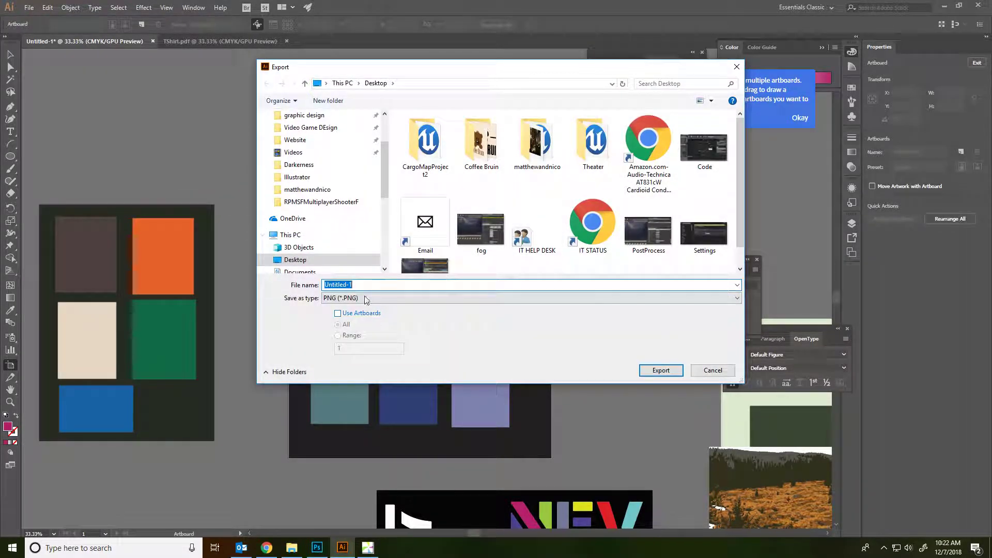
pyautogui.click(503, 298)
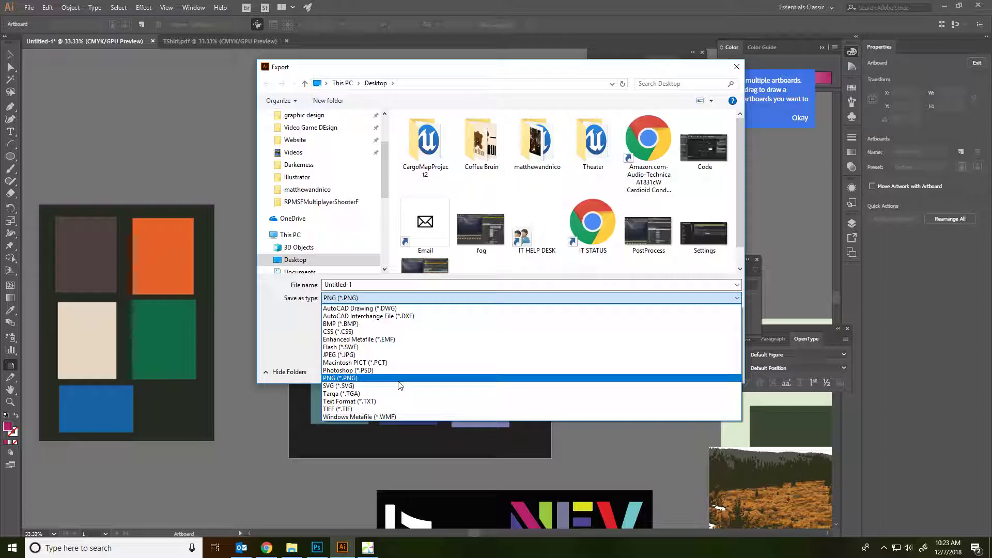
pyautogui.click(397, 370)
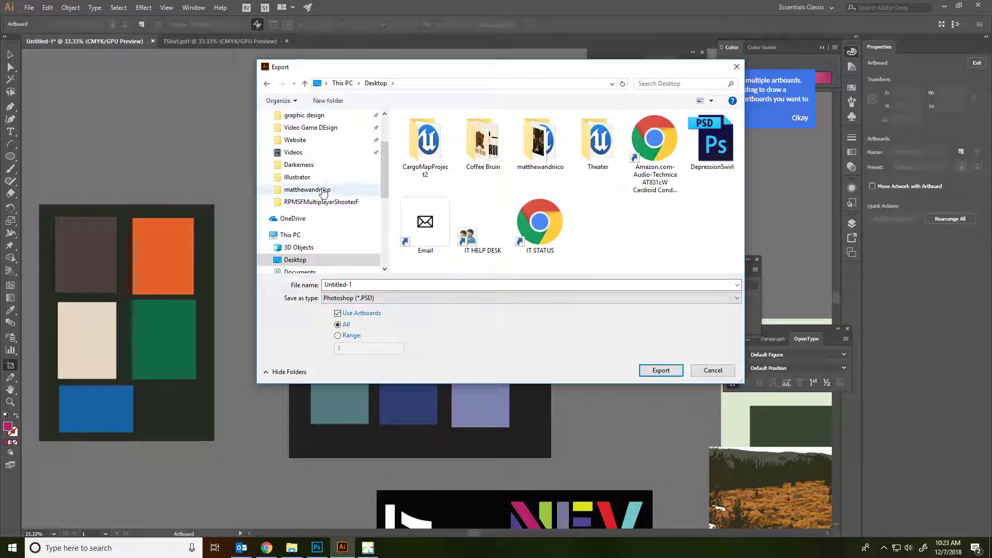
# Target the Documents folder and name the export 'AlbumCov'.
pyautogui.scroll(3, 318, 181)
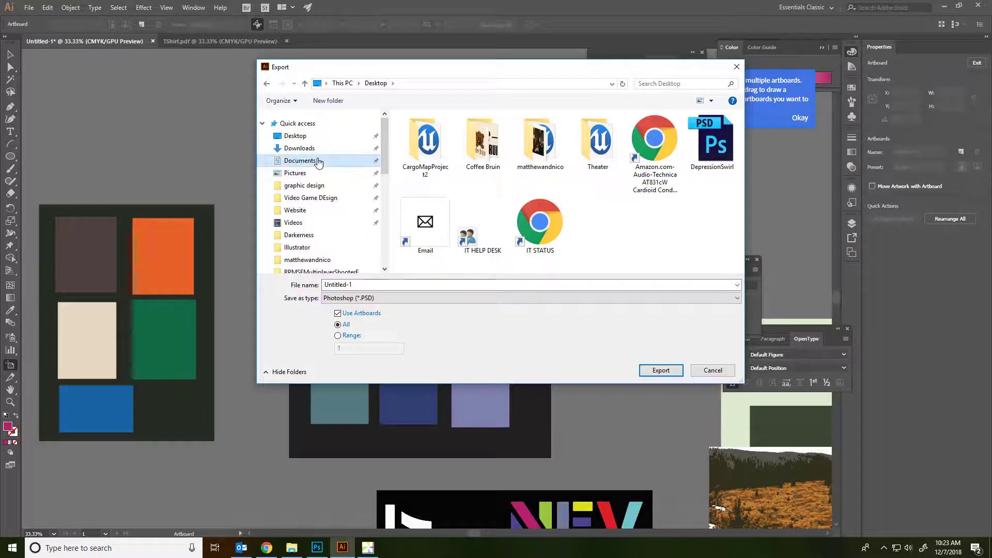
pyautogui.click(300, 161)
pyautogui.scroll(-2, 330, 227)
pyautogui.click(370, 283)
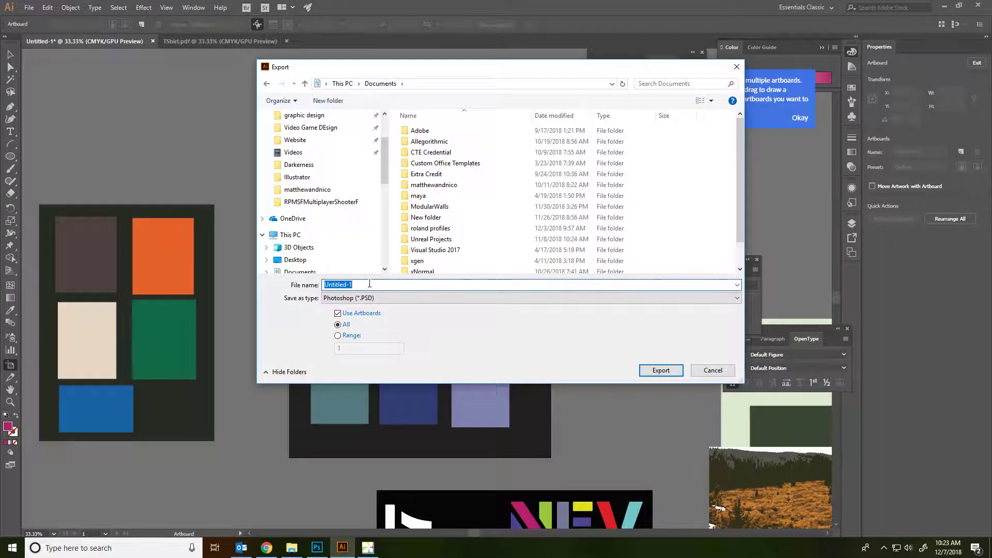
pyautogui.write('AlbumCoverGianelli')
# Write the PSD with layers kept at High (300 ppi) resolution, then switch to Photoshop.
pyautogui.click(655, 369)
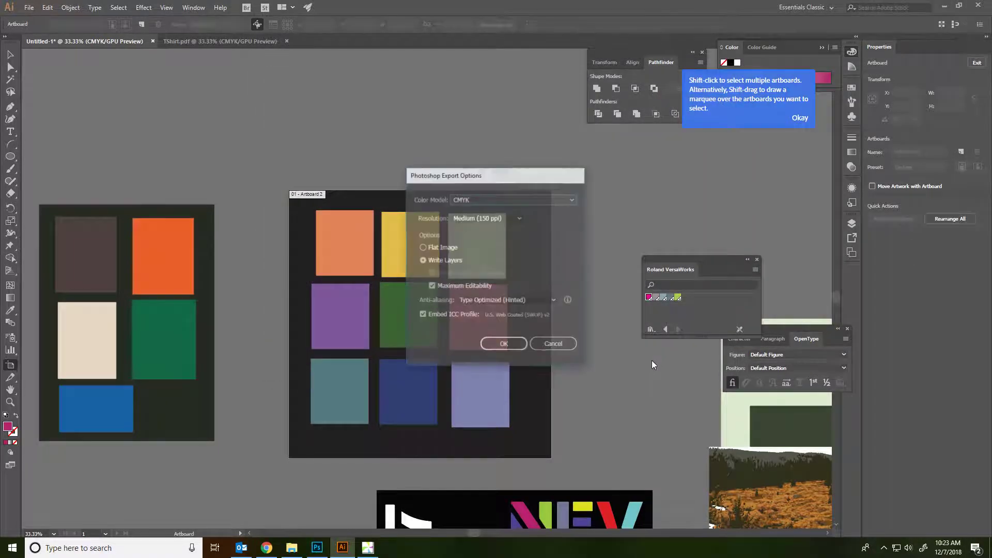
pyautogui.click(480, 218)
pyautogui.click(481, 219)
pyautogui.click(422, 261)
pyautogui.click(512, 219)
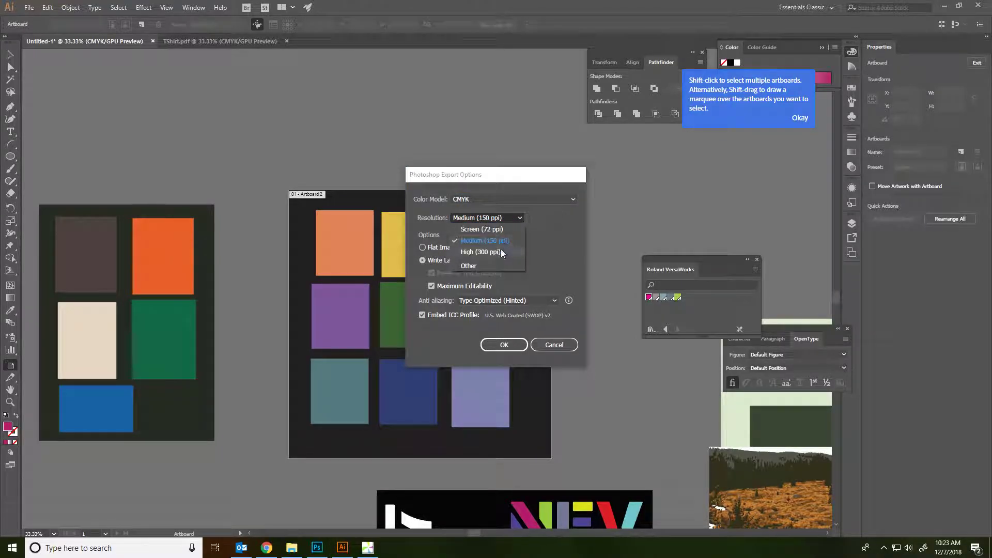
pyautogui.click(492, 253)
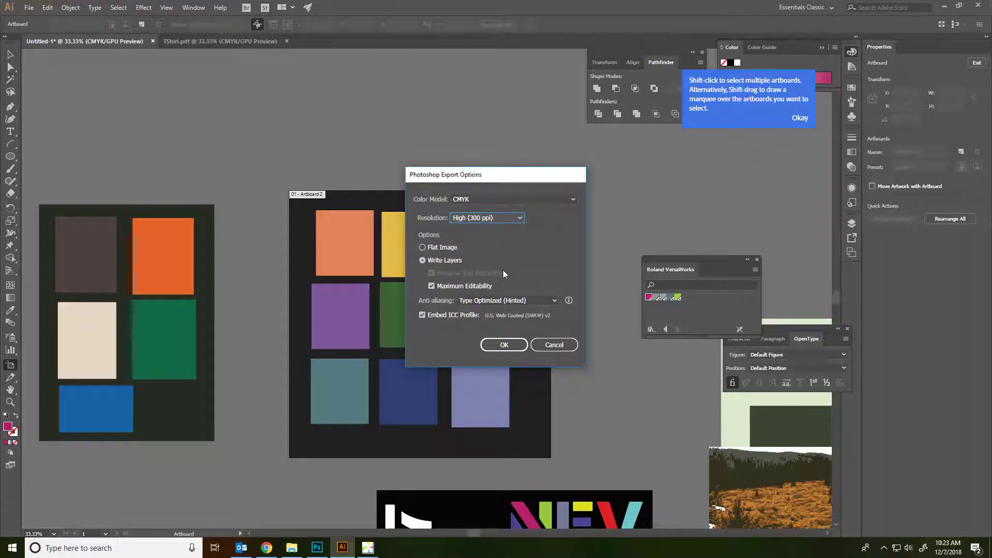
pyautogui.click(506, 342)
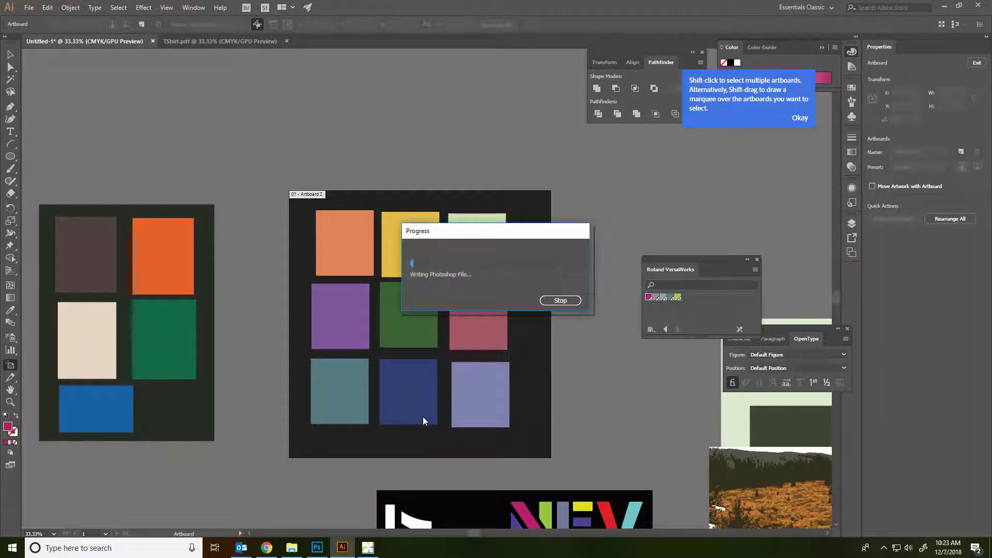
pyautogui.click(316, 547)
# Open AlbumCoverGianelli-01.psd from Documents, briefly comparing with Illustrator before returning.
pyautogui.click(28, 6)
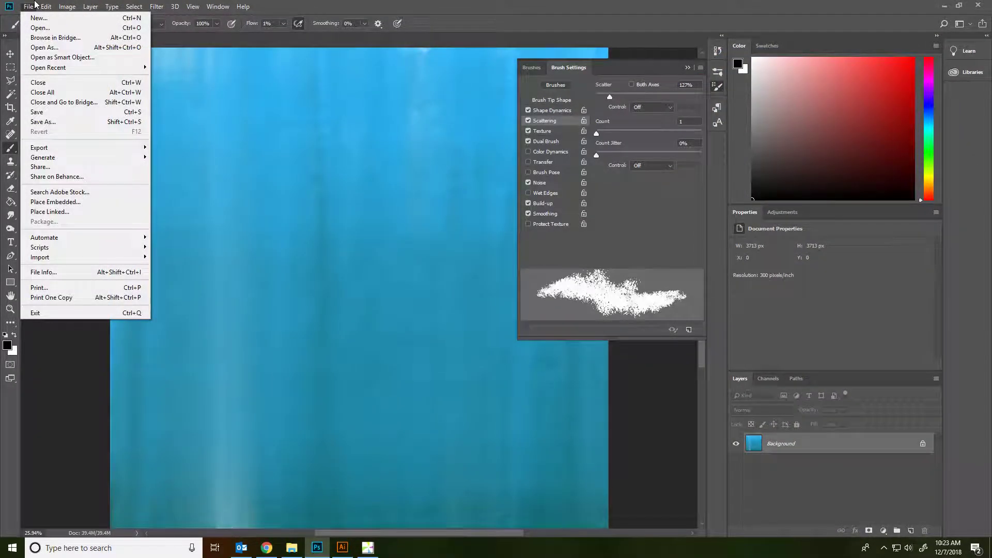
pyautogui.click(43, 29)
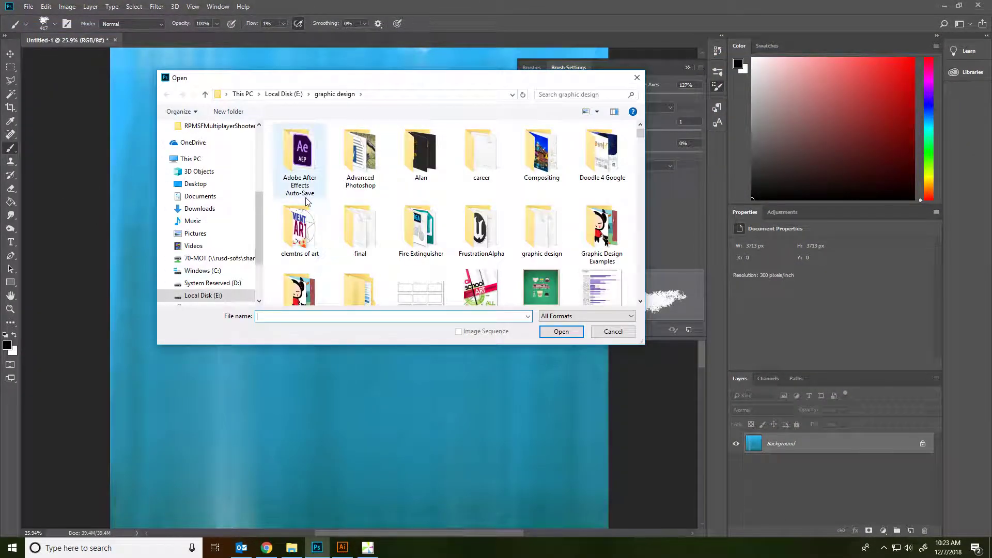
pyautogui.click(218, 200)
pyautogui.scroll(-10, 480, 215)
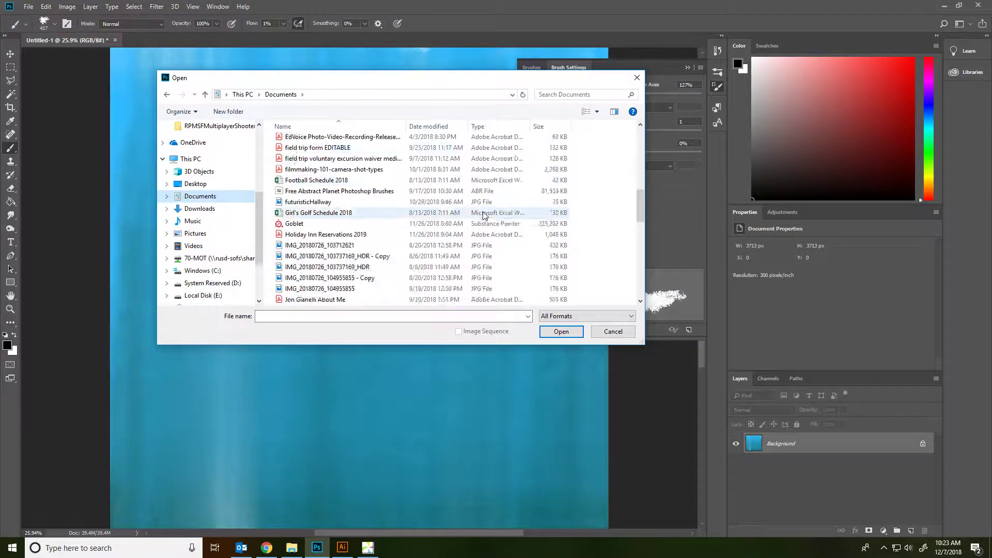
pyautogui.scroll(-2, 481, 215)
pyautogui.scroll(15, 382, 197)
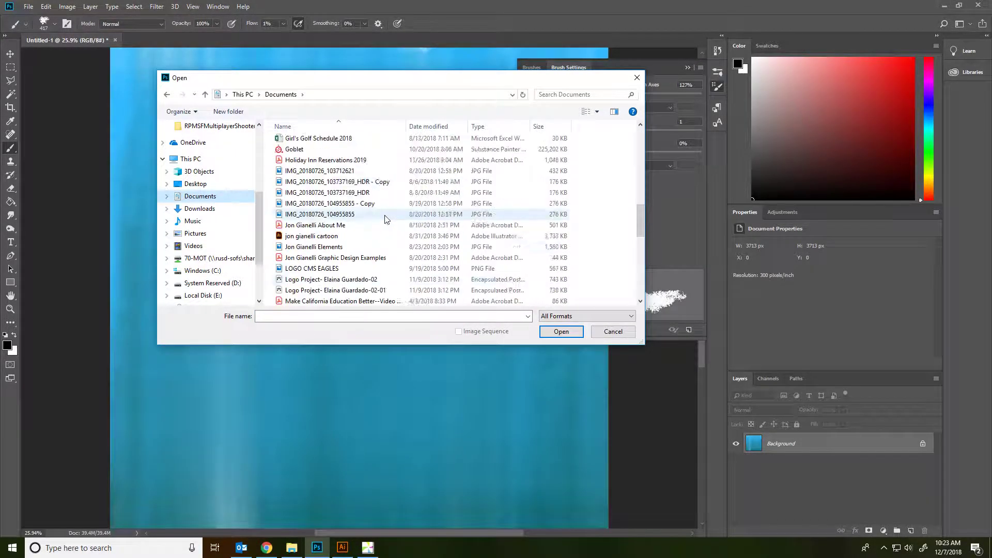
pyautogui.doubleClick(357, 173)
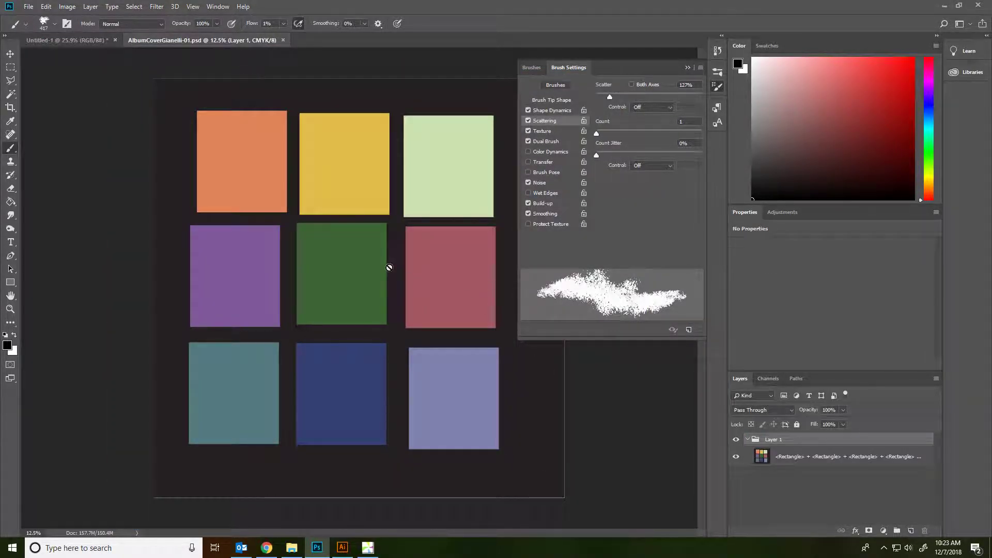
pyautogui.click(342, 547)
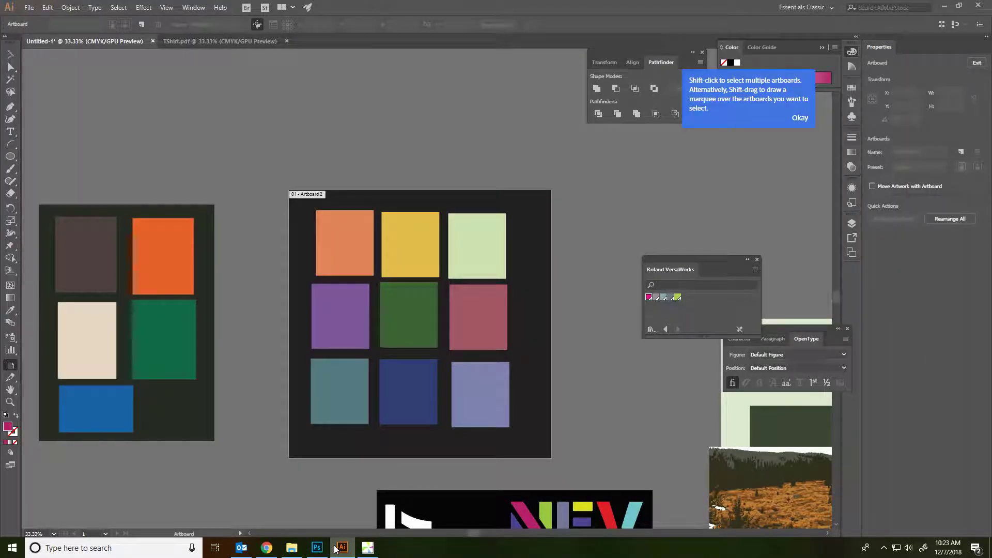
pyautogui.click(317, 547)
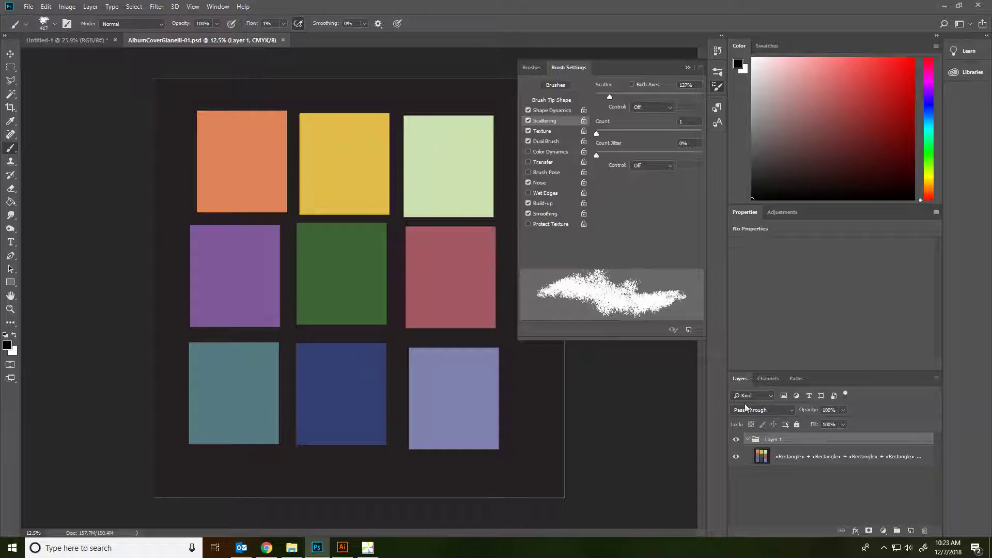
# On the merged rectangles layer, Magic Wand-select the orange square and then the dark background.
pyautogui.click(773, 456)
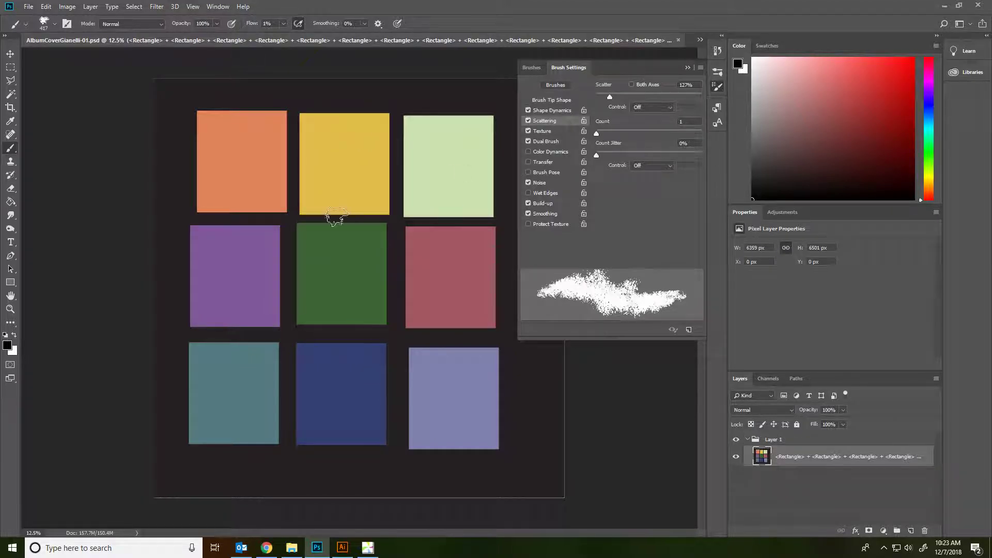
pyautogui.click(10, 95)
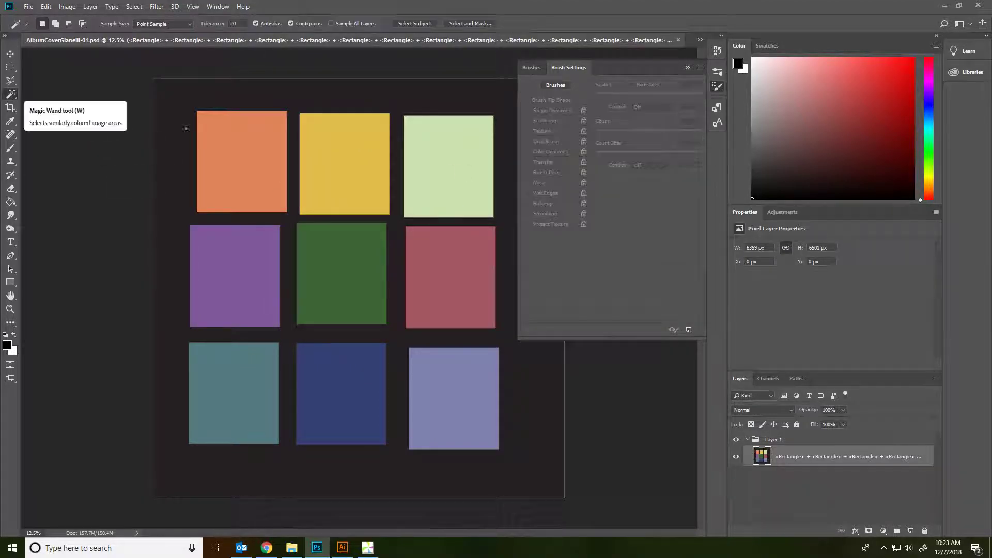
pyautogui.click(231, 142)
pyautogui.click(299, 103)
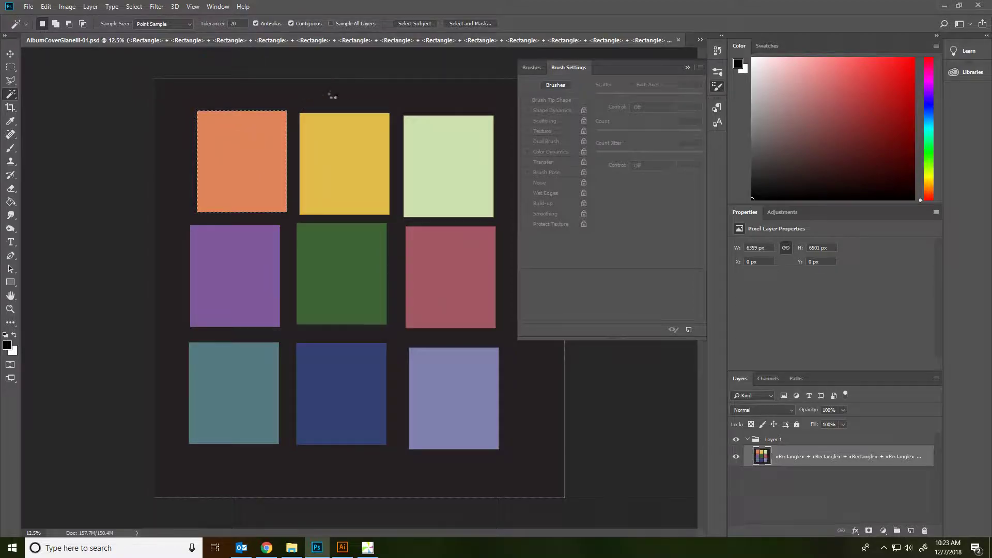
pyautogui.rightClick(9, 96)
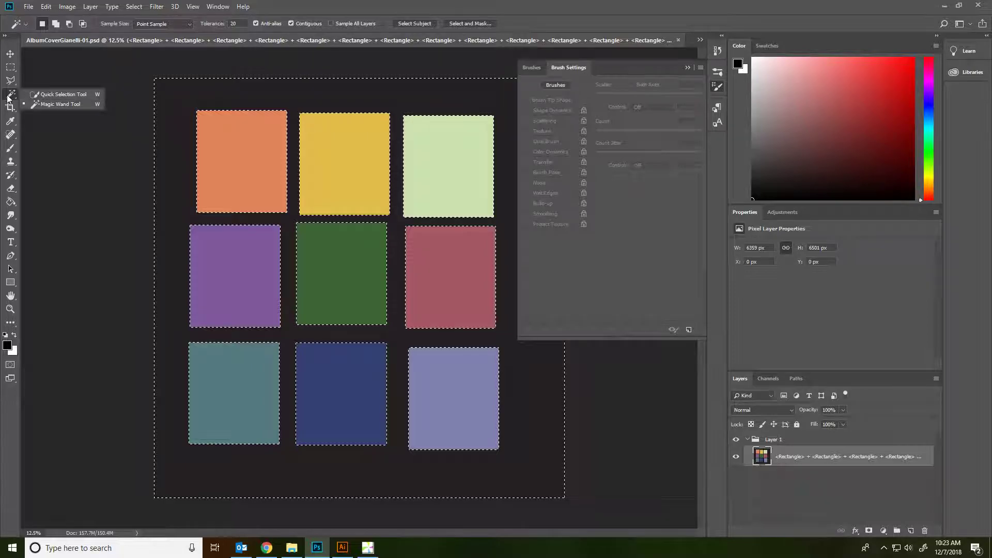
pyautogui.click(603, 67)
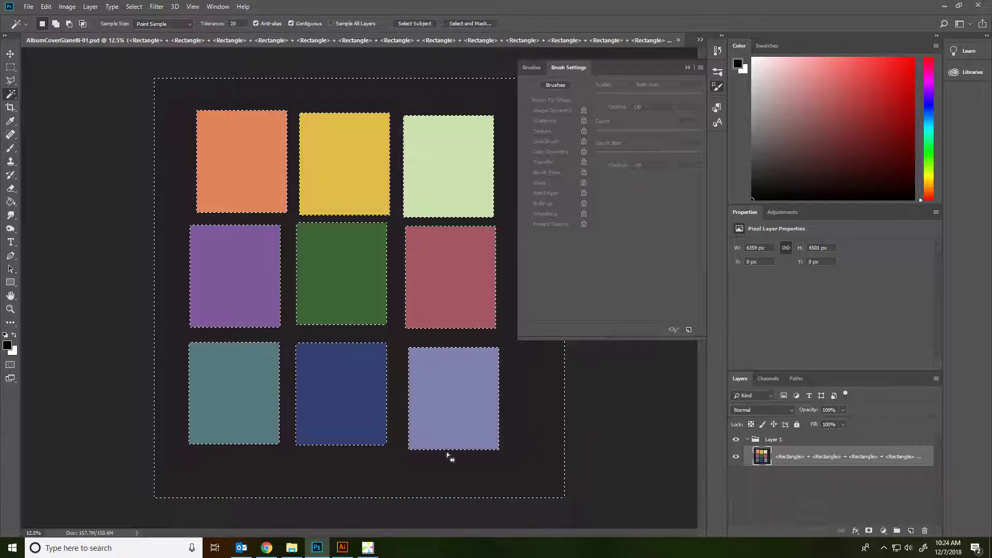
pyautogui.scroll(6, 429, 394)
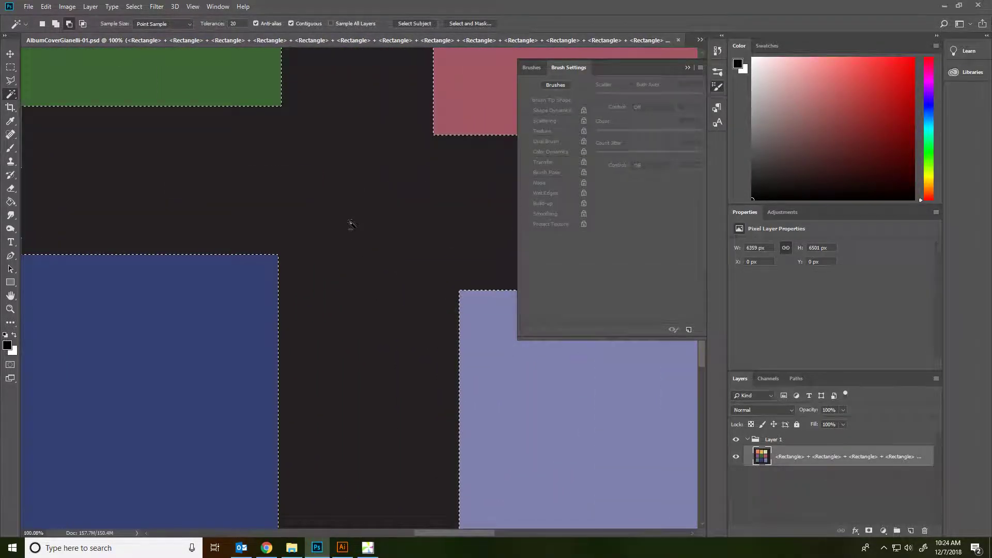
pyautogui.scroll(3, 351, 223)
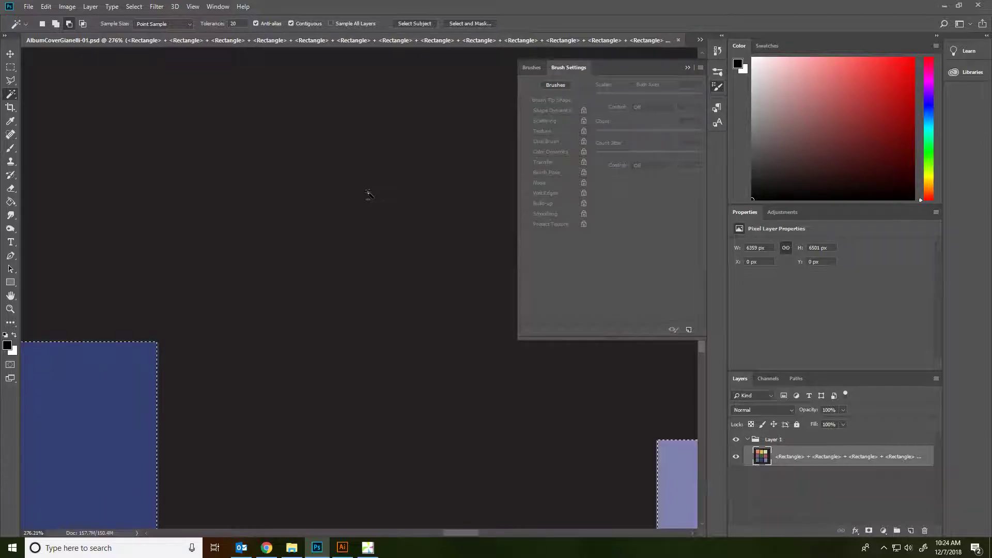
pyautogui.scroll(-5, 367, 194)
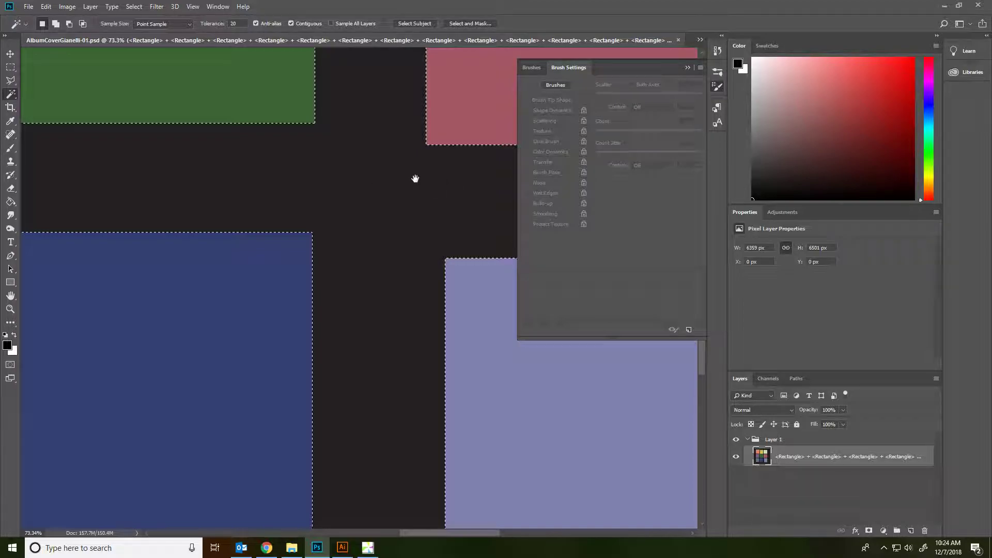
# Load Kyle's Ultimate Pastel Palooza from Dry Media Brushes after briefly trying the charcoal pencil.
pyautogui.moveTo(361, 196); pyautogui.dragTo(1, 125)
pyautogui.click(10, 148)
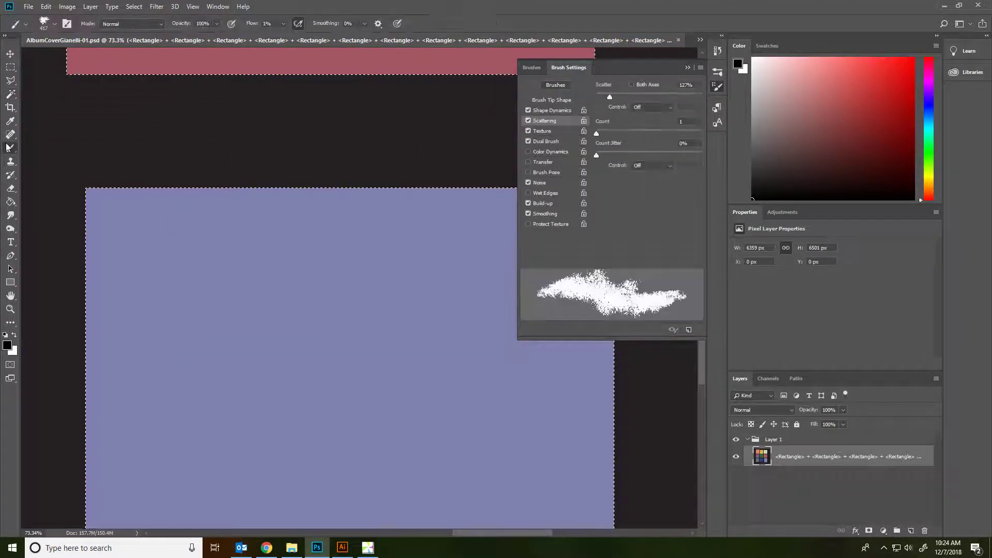
pyautogui.scroll(-5, 433, 147)
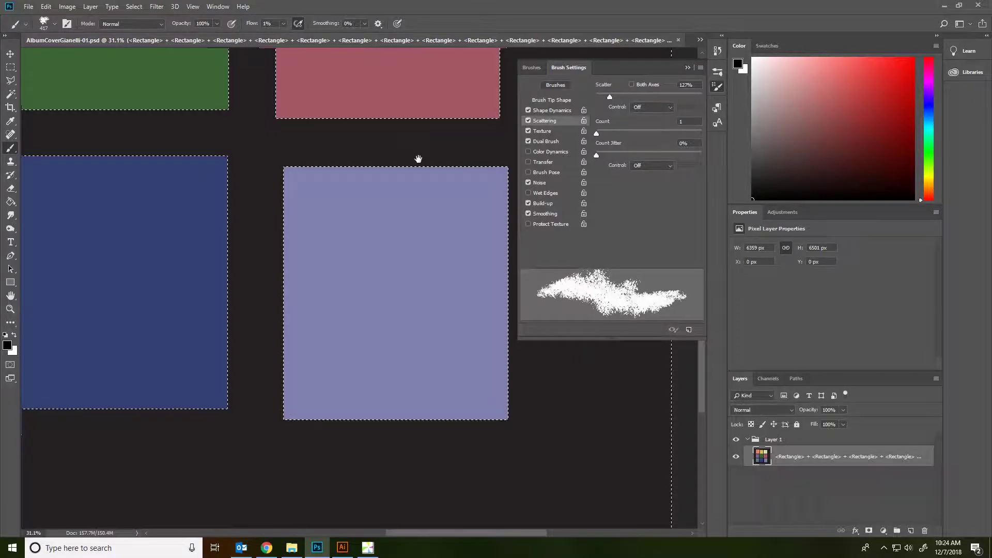
pyautogui.click(541, 66)
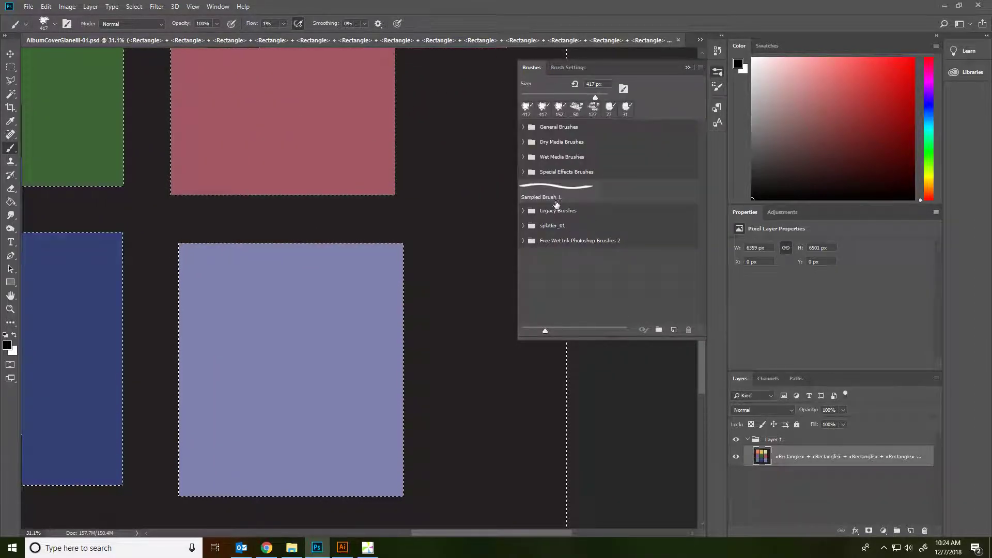
pyautogui.click(523, 142)
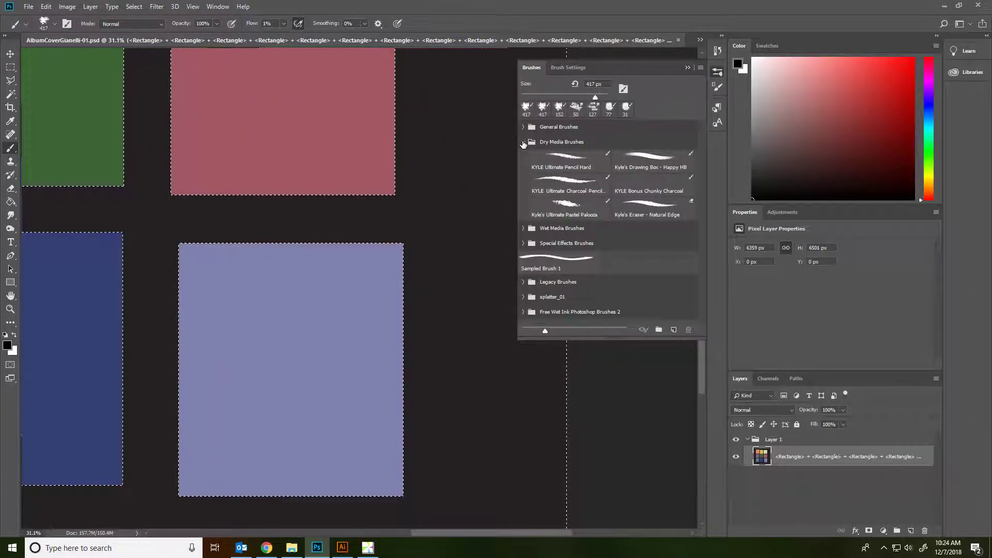
pyautogui.click(567, 216)
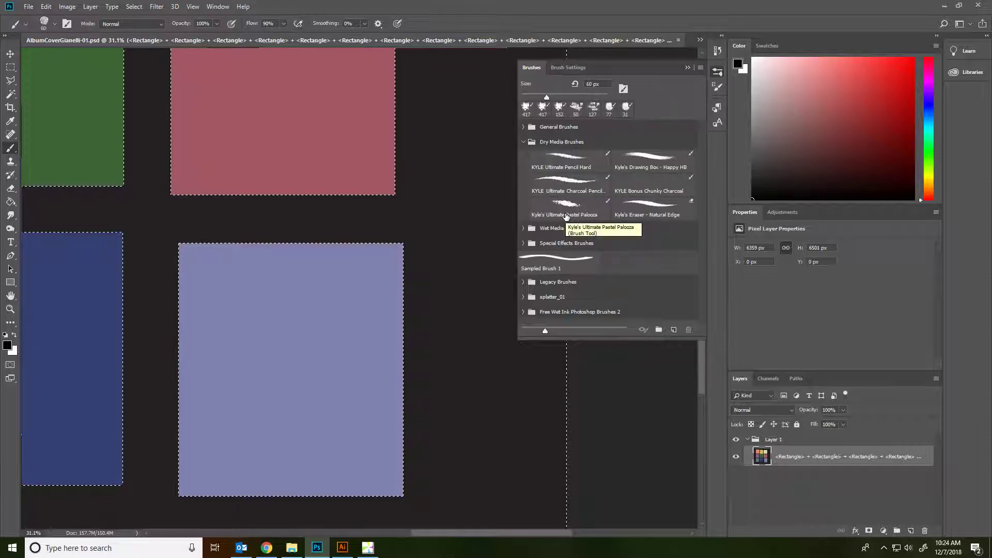
pyautogui.click(581, 186)
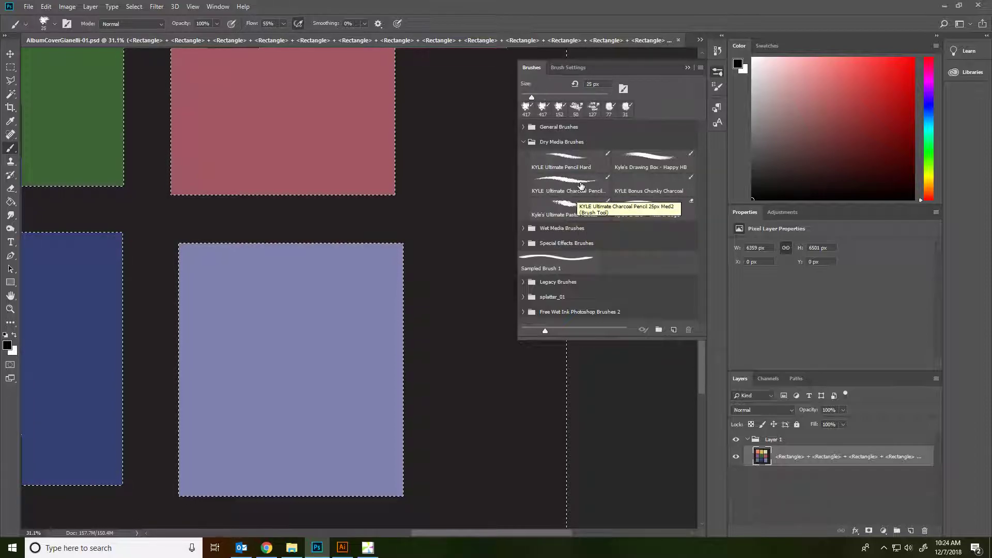
pyautogui.click(580, 214)
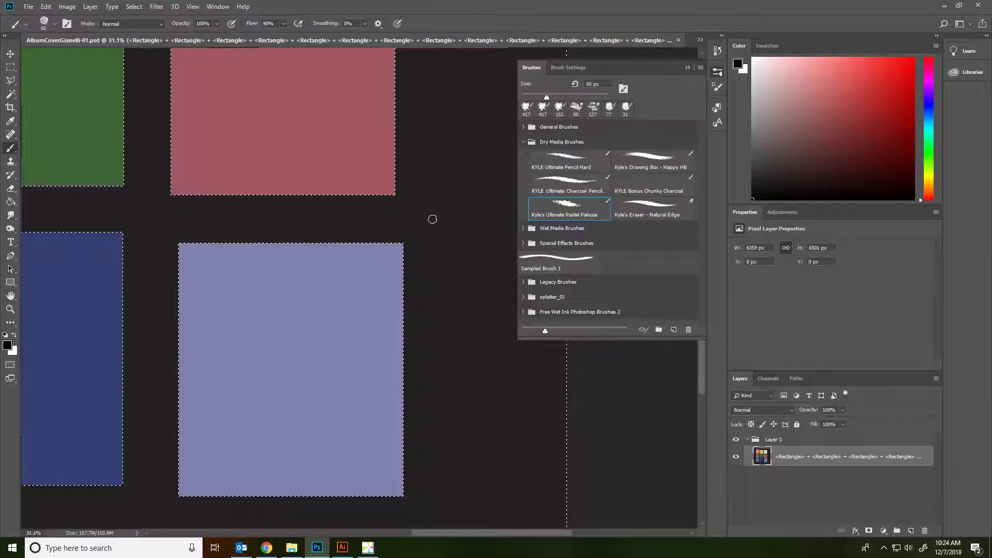
# Set the paint colour to light pink, undoing the test strokes.
pyautogui.click(898, 163)
pyautogui.hotkey('ctrl', 'z')
pyautogui.click(784, 51)
pyautogui.moveTo(435, 90)
pyautogui.mouseDown()
pyautogui.moveTo(463, 170)
pyautogui.moveTo(463, 320)
pyautogui.moveTo(509, 421)
pyautogui.mouseUp()
pyautogui.hotkey('ctrl', 'z')
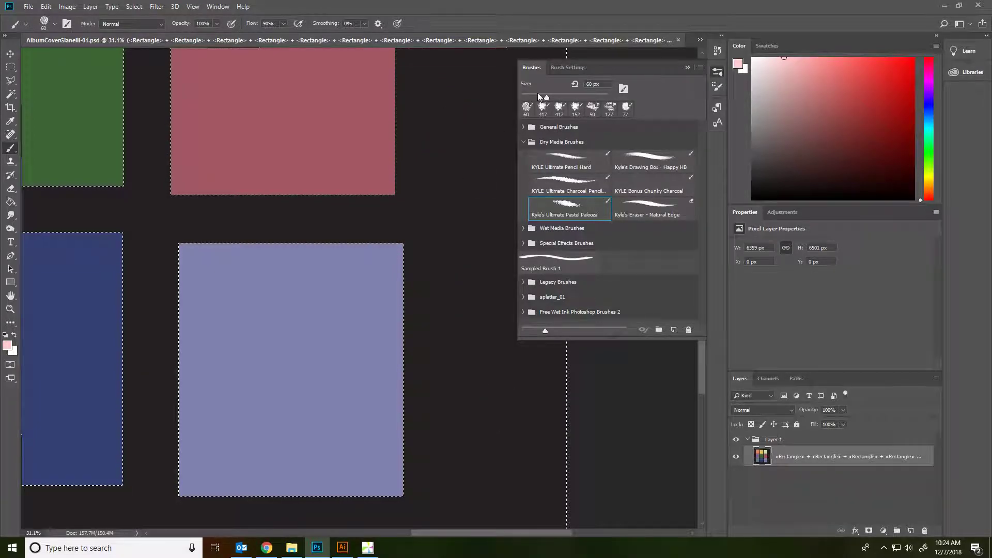
# Enable wider Scattering and enlarge the brush to 99 px, undoing the test stroke.
pyautogui.click(572, 67)
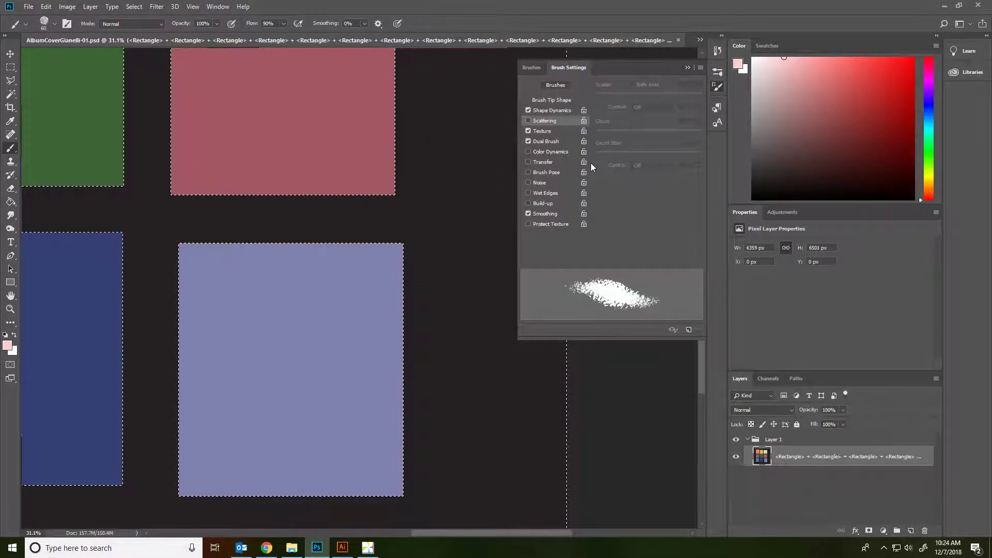
pyautogui.click(528, 121)
pyautogui.moveTo(604, 93)
pyautogui.mouseDown()
pyautogui.moveTo(617, 95)
pyautogui.moveTo(609, 95)
pyautogui.mouseUp()
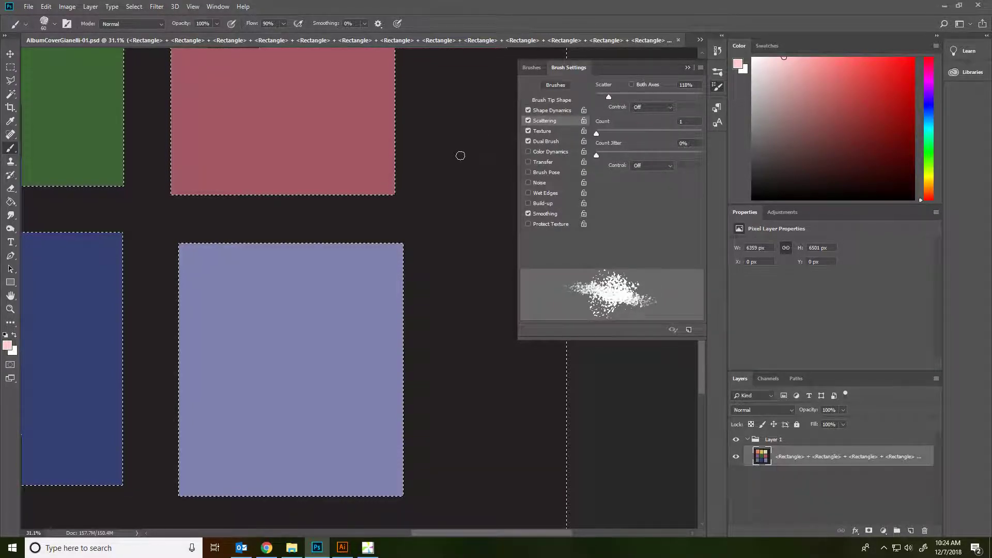
pyautogui.rightClick(456, 189)
pyautogui.moveTo(500, 206); pyautogui.dragTo(513, 206)
pyautogui.moveTo(457, 158)
pyautogui.mouseDown()
pyautogui.moveTo(472, 374)
pyautogui.moveTo(457, 448)
pyautogui.mouseUp()
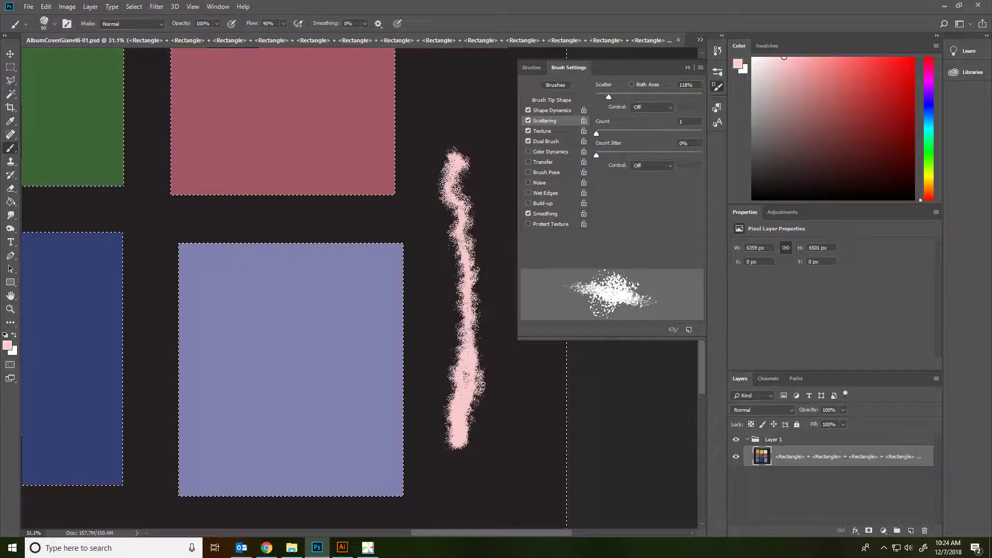
pyautogui.hotkey('ctrl', 'z')
# Lower brush flow to 3%, enlarge the brush, undo the test stroke, and pick near-black grey.
pyautogui.click(283, 23)
pyautogui.moveTo(287, 34); pyautogui.dragTo(243, 37)
pyautogui.moveTo(452, 124)
pyautogui.mouseDown()
pyautogui.moveTo(450, 215)
pyautogui.moveTo(461, 204)
pyautogui.mouseUp()
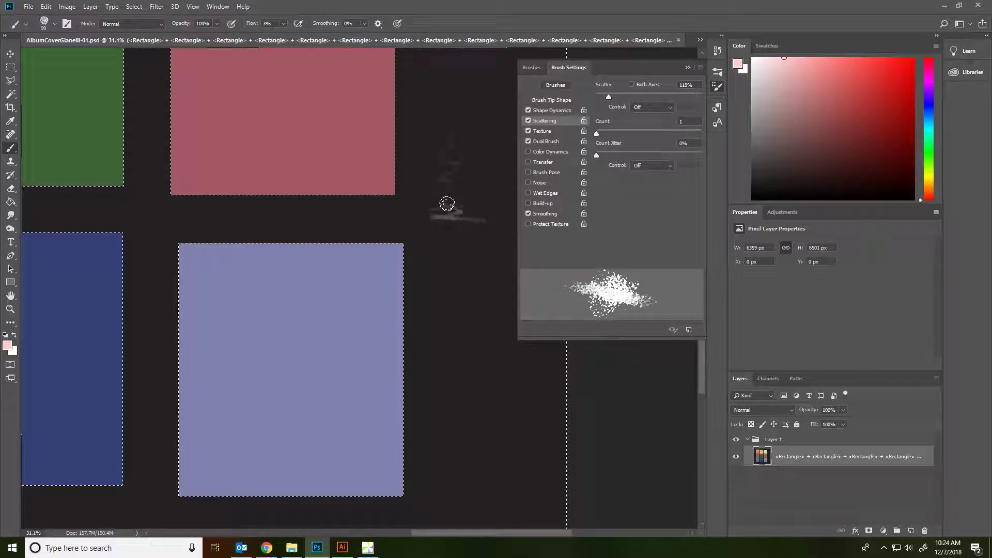
pyautogui.rightClick(449, 158)
pyautogui.moveTo(466, 125)
pyautogui.mouseDown()
pyautogui.moveTo(440, 155)
pyautogui.moveTo(431, 221)
pyautogui.moveTo(453, 157)
pyautogui.moveTo(441, 197)
pyautogui.mouseUp()
pyautogui.hotkey('ctrl', 'z')
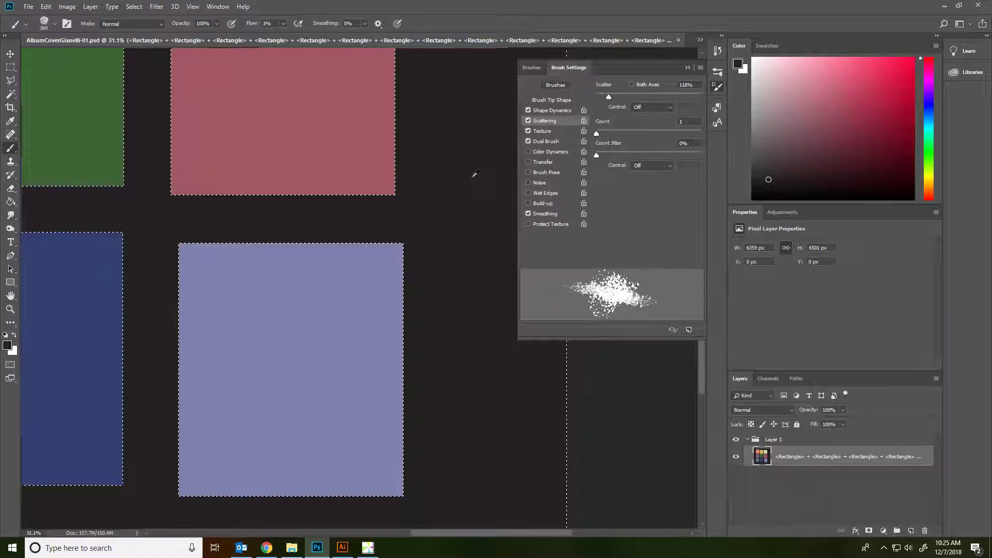
pyautogui.click(785, 185)
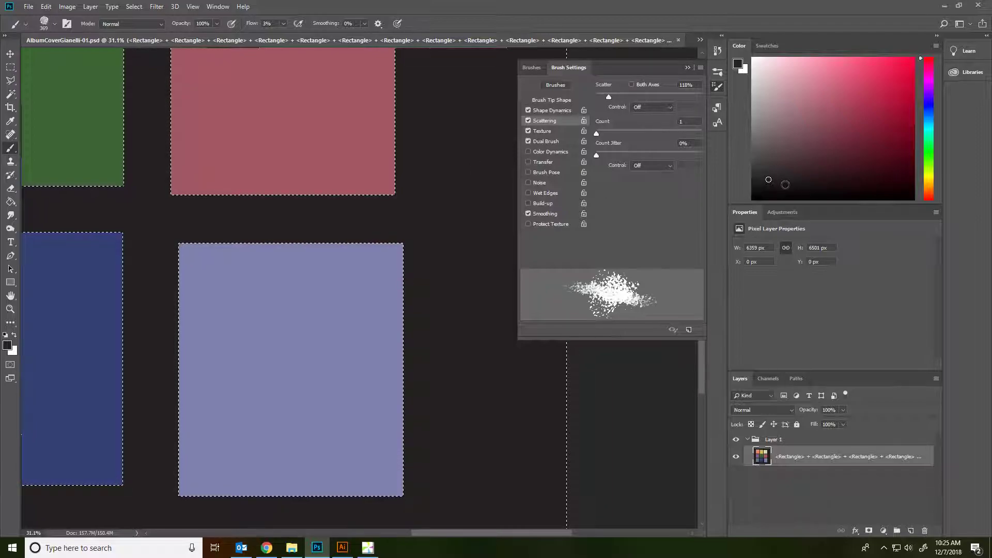
pyautogui.scroll(-5, 407, 175)
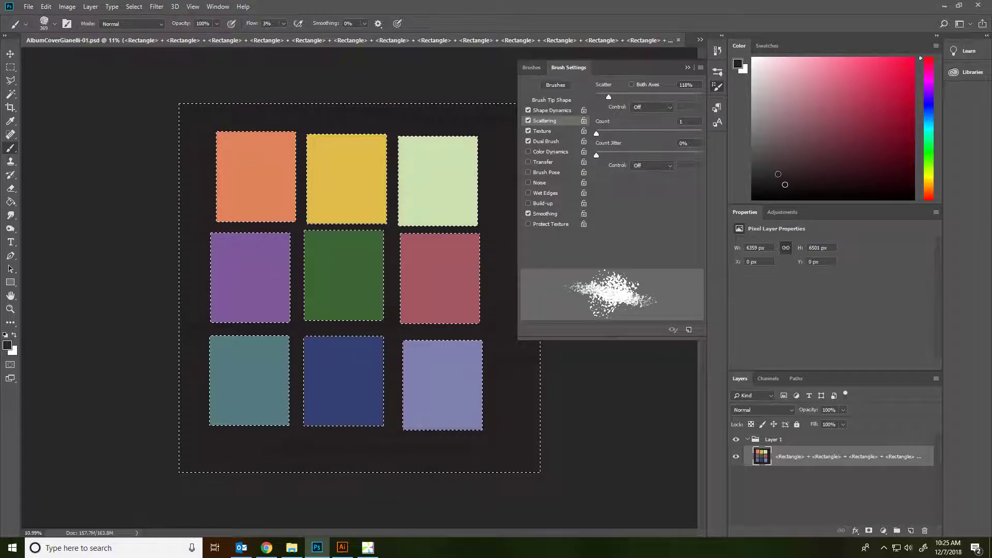
# With panels hidden, raise the pastel brush size to about 1102 px and inspect the rectangles.
pyautogui.press('Tab')
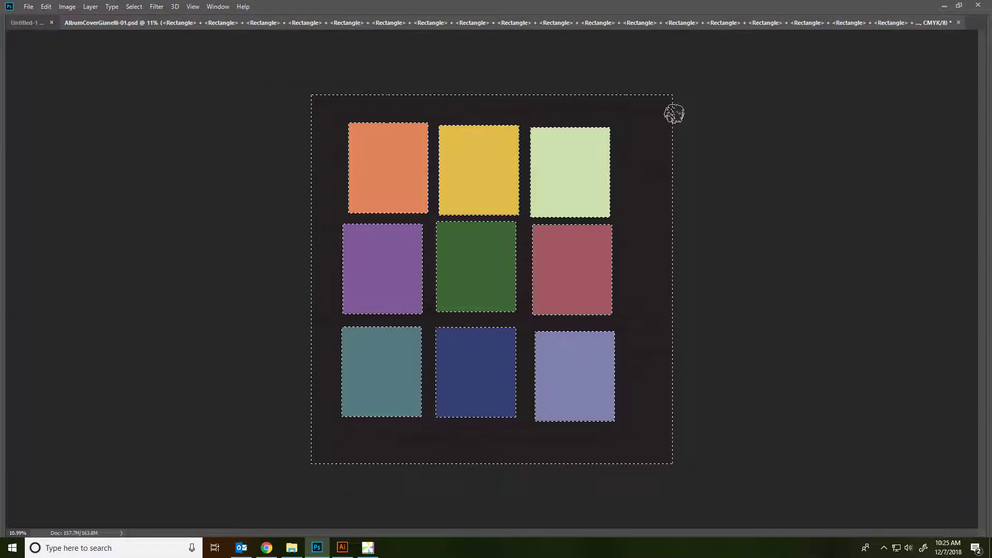
pyautogui.rightClick(549, 451)
pyautogui.moveTo(660, 391); pyautogui.dragTo(664, 390)
pyautogui.click(612, 242)
pyautogui.scroll(12, 285, 215)
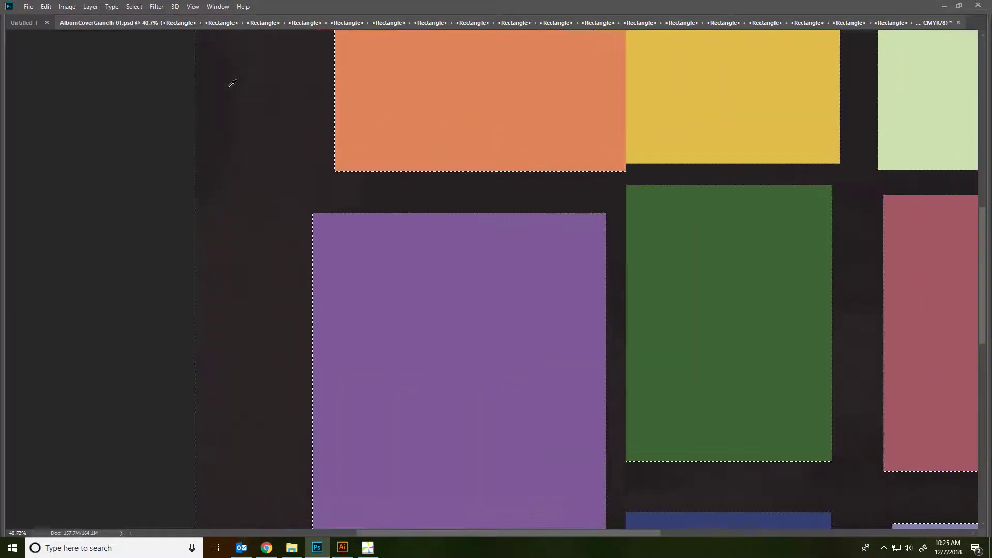
pyautogui.scroll(2, 354, 126)
pyautogui.scroll(-8, 657, 203)
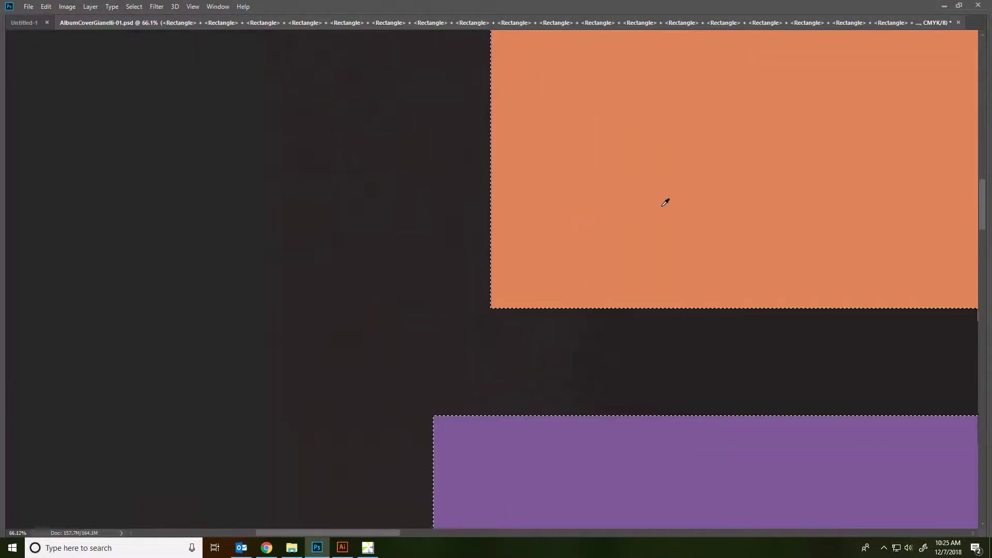
pyautogui.moveTo(716, 202); pyautogui.dragTo(275, 310)
pyautogui.scroll(-2, 424, 240)
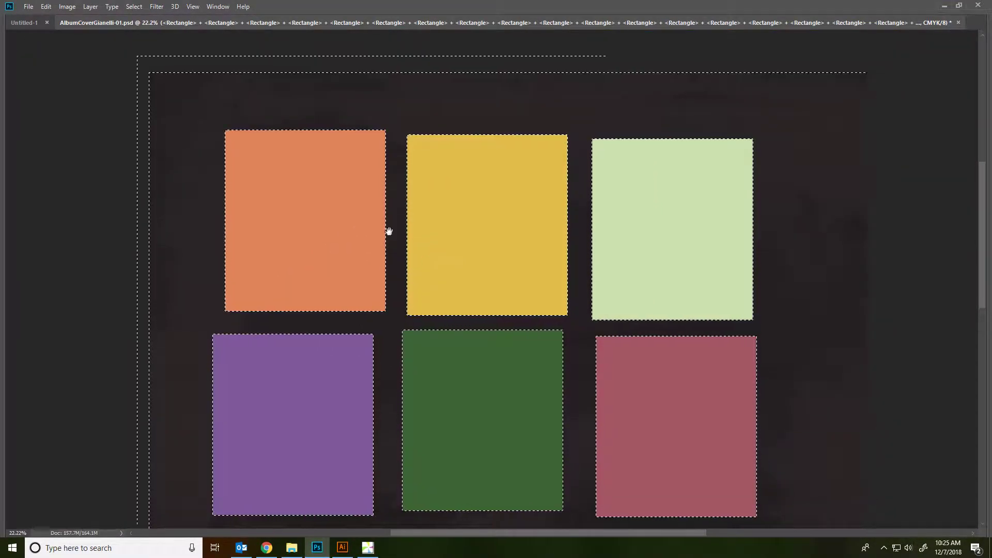
pyautogui.moveTo(425, 261); pyautogui.dragTo(223, 118)
pyautogui.moveTo(700, 348); pyautogui.dragTo(744, 234)
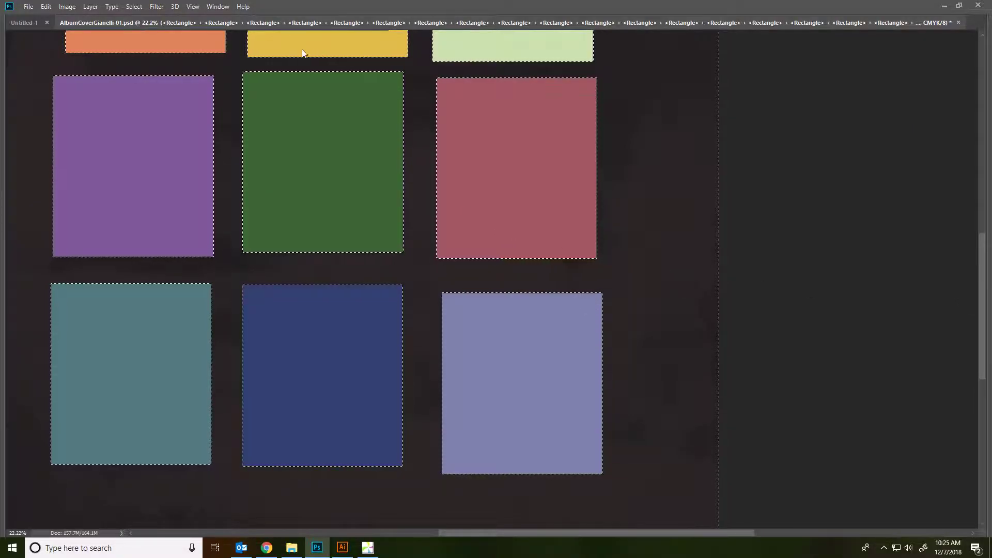
pyautogui.press('Tab')
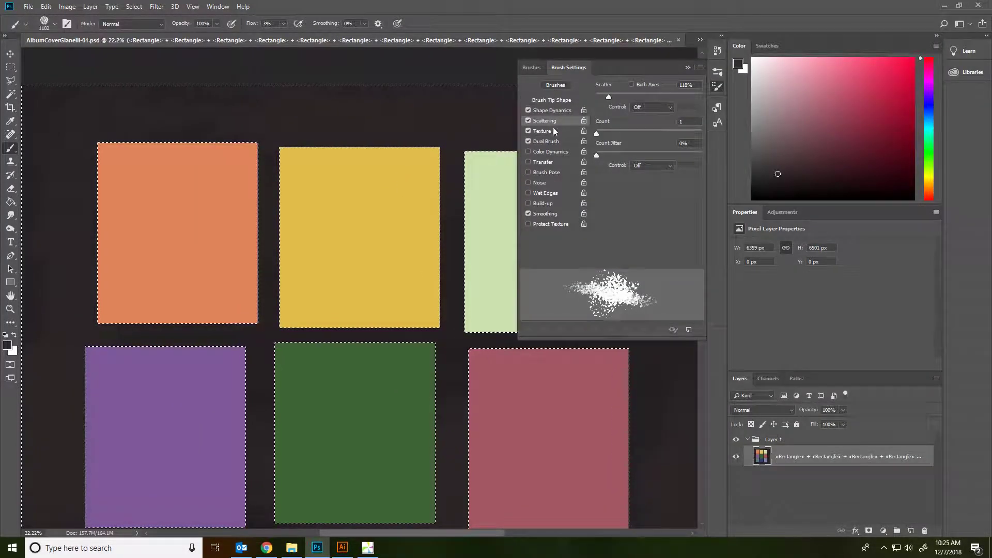
# Magic Wand-select the orange rectangle and sample its orange as the brush colour.
pyautogui.click(10, 94)
pyautogui.click(162, 194)
pyautogui.moveTo(175, 201); pyautogui.dragTo(288, 228)
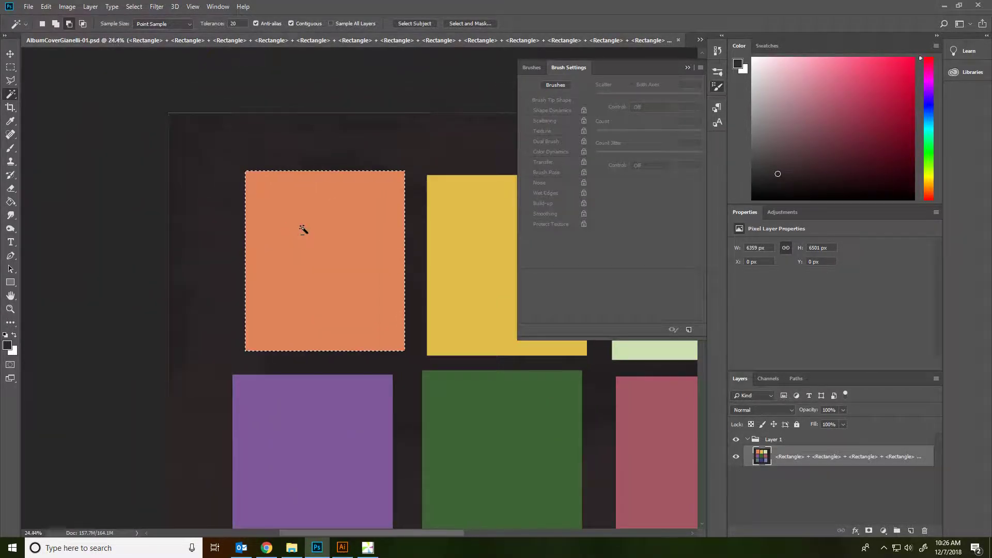
pyautogui.scroll(3, 304, 229)
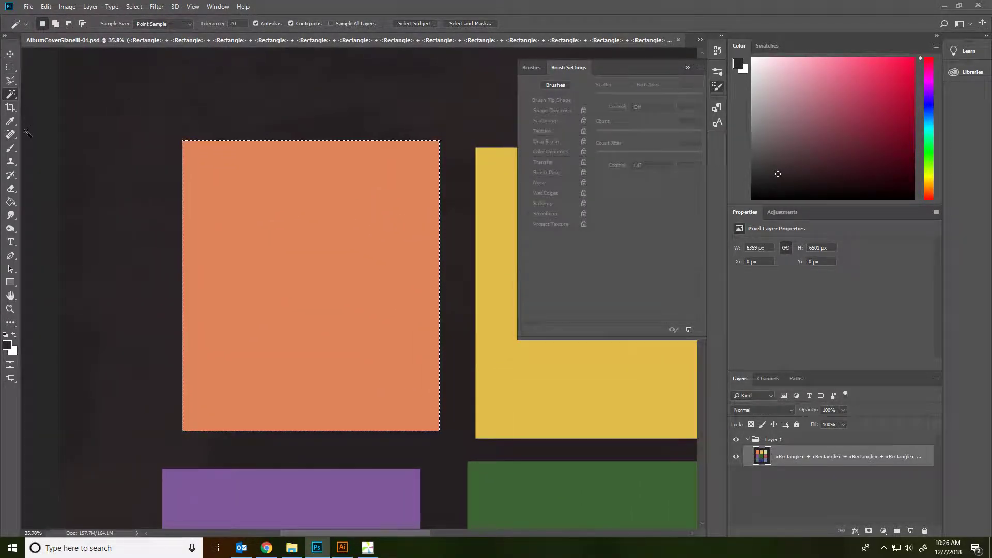
pyautogui.press('b')
pyautogui.keyDown('alt'); pyautogui.click(371, 212); pyautogui.keyUp('alt')
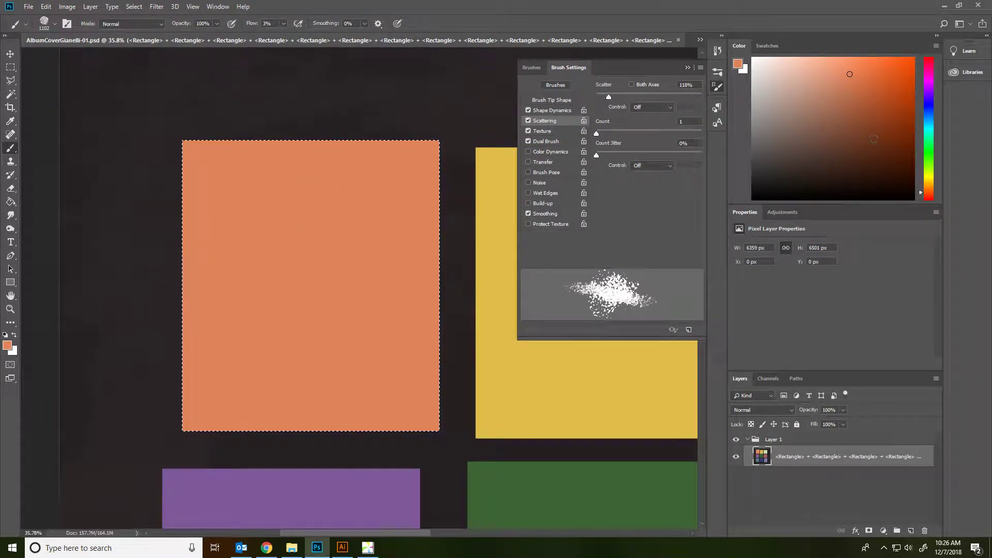
# Brush darker and then lighter orange pastel texture over the selected rectangle.
pyautogui.click(861, 89)
pyautogui.moveTo(420, 177)
pyautogui.mouseDown()
pyautogui.moveTo(248, 248)
pyautogui.moveTo(203, 336)
pyautogui.moveTo(395, 297)
pyautogui.moveTo(310, 365)
pyautogui.moveTo(376, 254)
pyautogui.moveTo(287, 355)
pyautogui.moveTo(181, 186)
pyautogui.moveTo(155, 377)
pyautogui.moveTo(398, 354)
pyautogui.moveTo(310, 299)
pyautogui.moveTo(344, 366)
pyautogui.mouseUp()
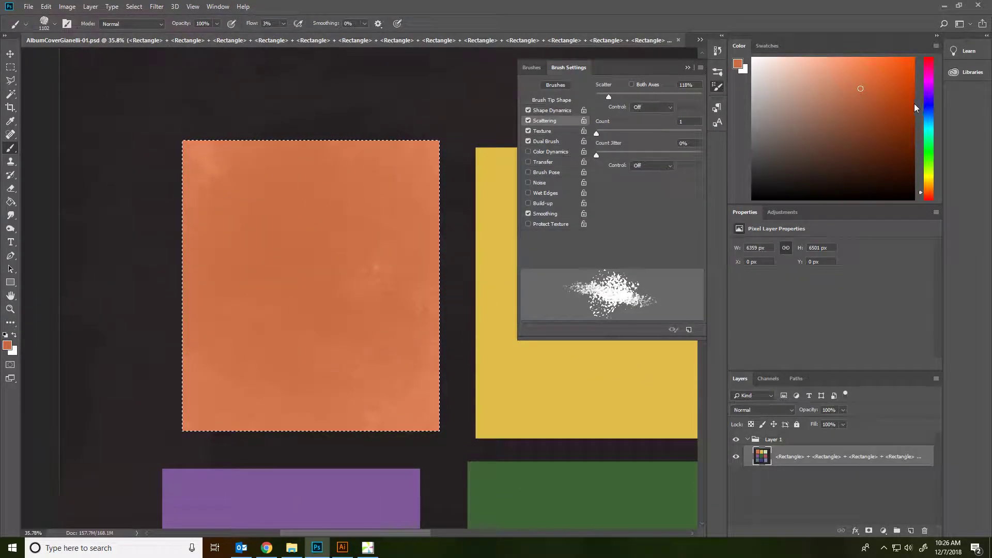
pyautogui.click(841, 73)
pyautogui.moveTo(377, 217)
pyautogui.mouseDown()
pyautogui.moveTo(300, 182)
pyautogui.moveTo(264, 443)
pyautogui.moveTo(354, 274)
pyautogui.mouseUp()
pyautogui.scroll(-5, 414, 119)
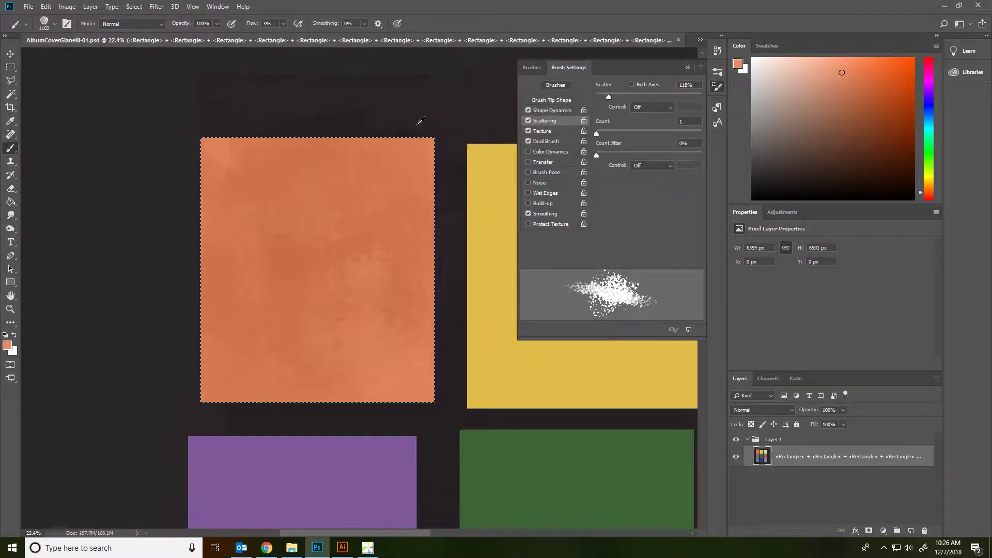
pyautogui.scroll(3, 315, 186)
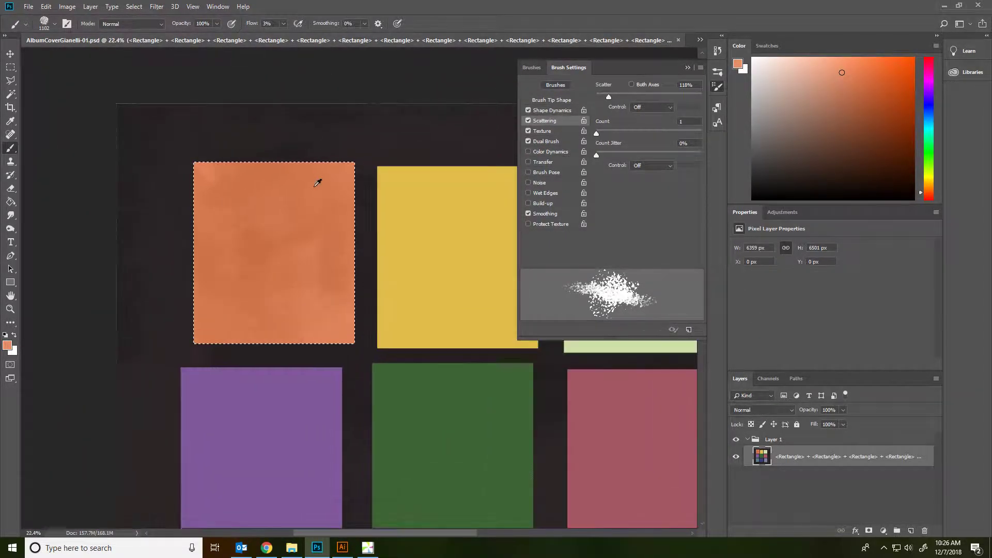
# Switch to the wet-blending brush tool and choose the Wet Blender 50 preset at 111 px.
pyautogui.rightClick(10, 149)
pyautogui.click(57, 177)
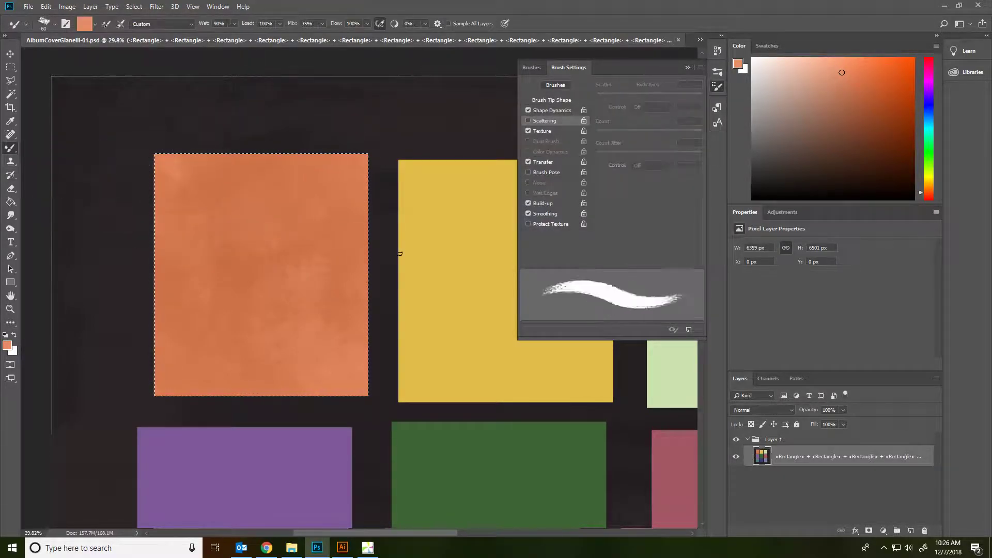
pyautogui.click(536, 84)
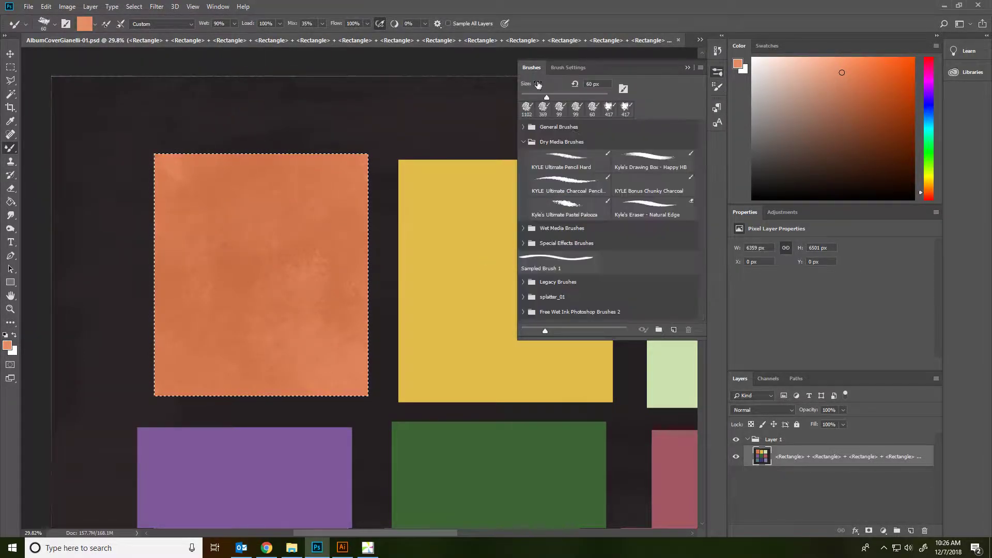
pyautogui.click(523, 229)
pyautogui.click(567, 269)
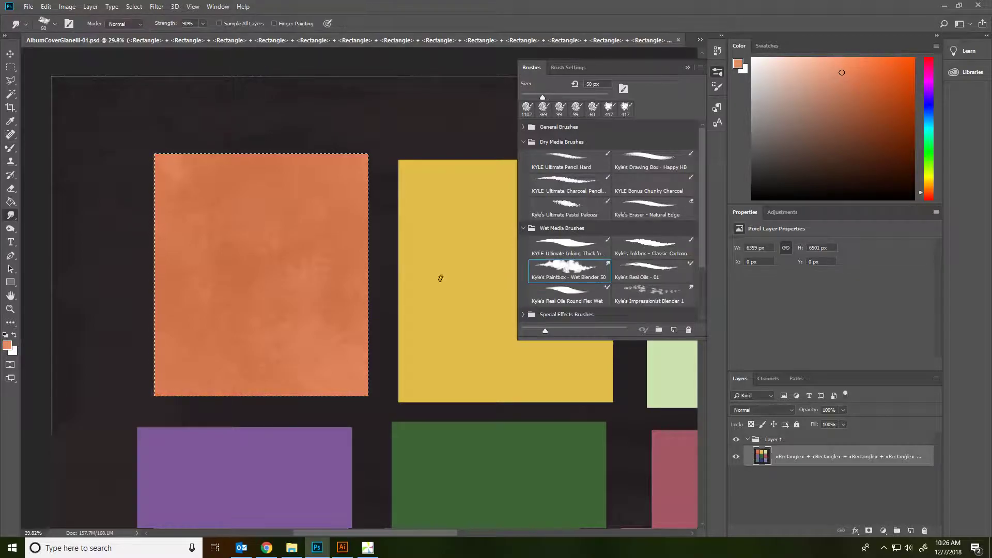
pyautogui.rightClick(292, 280)
pyautogui.click(574, 68)
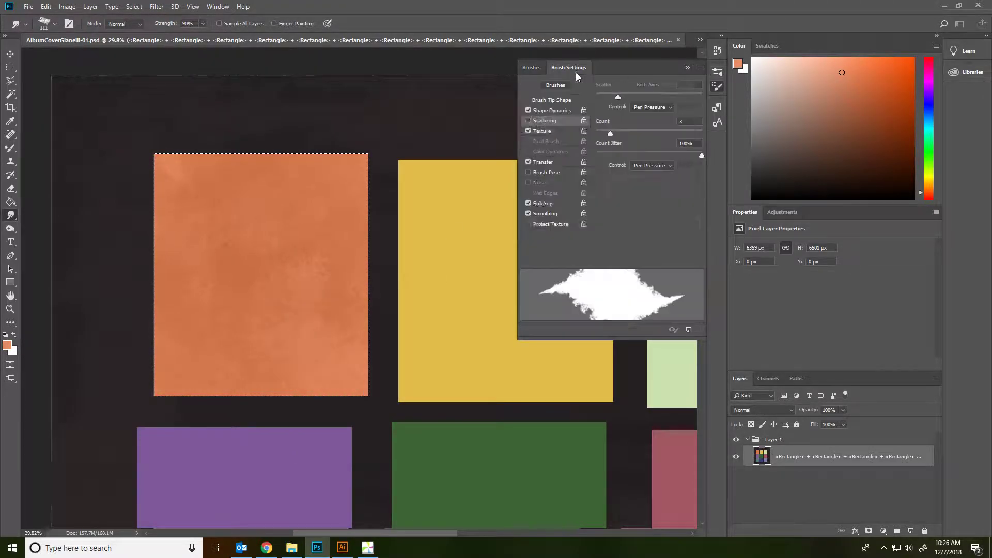
pyautogui.rightClick(304, 253)
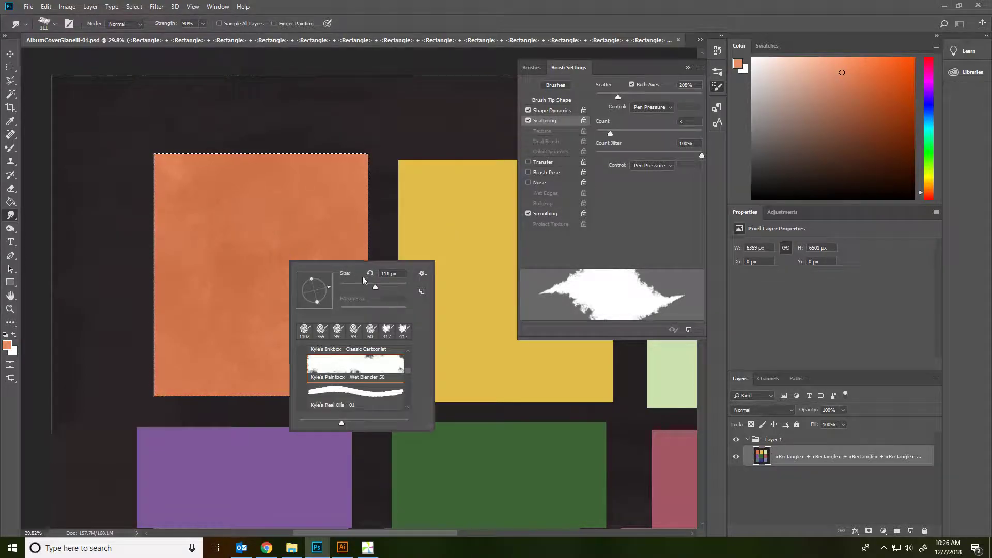
pyautogui.click(289, 254)
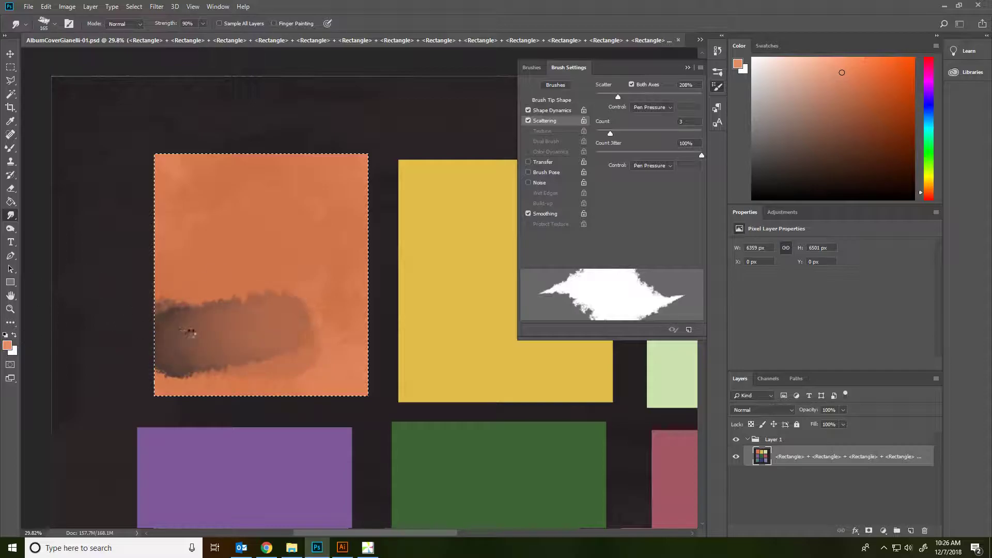
# Undo the trial smudge on the orange rectangle and set the brush size to 86 px.
pyautogui.hotkey('ctrl', 'z')
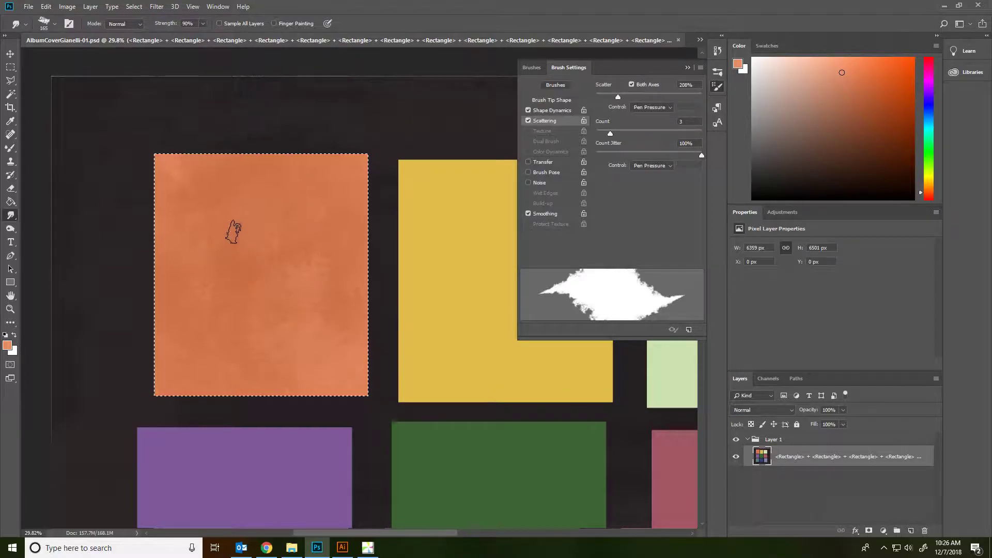
pyautogui.rightClick(234, 233)
pyautogui.write('86')
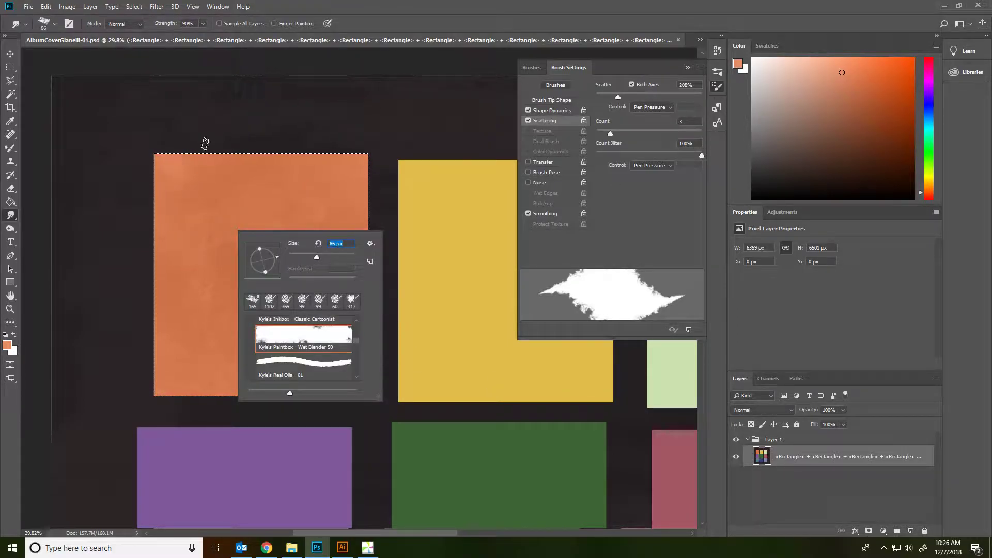
pyautogui.press('Return')
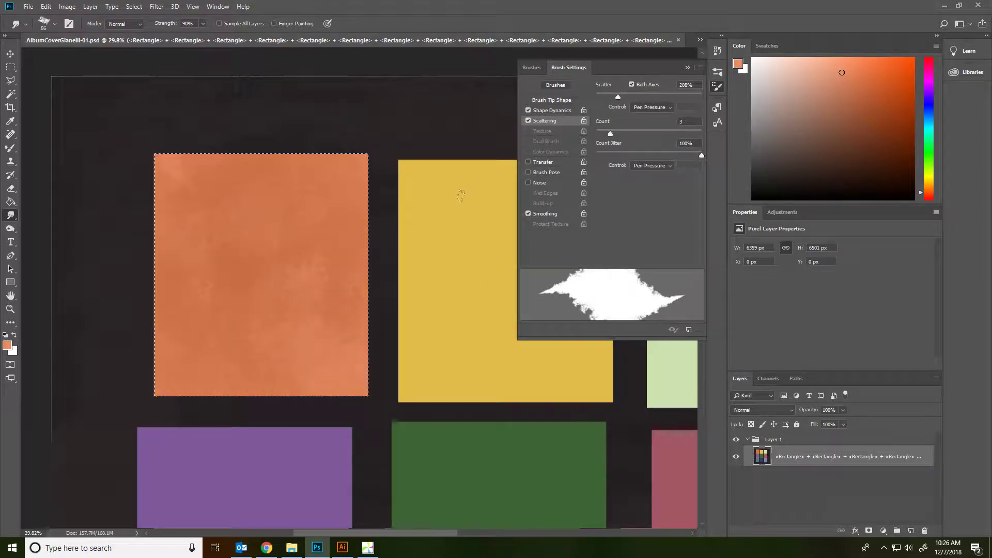
pyautogui.scroll(-3, 472, 250)
pyautogui.scroll(-2, 450, 287)
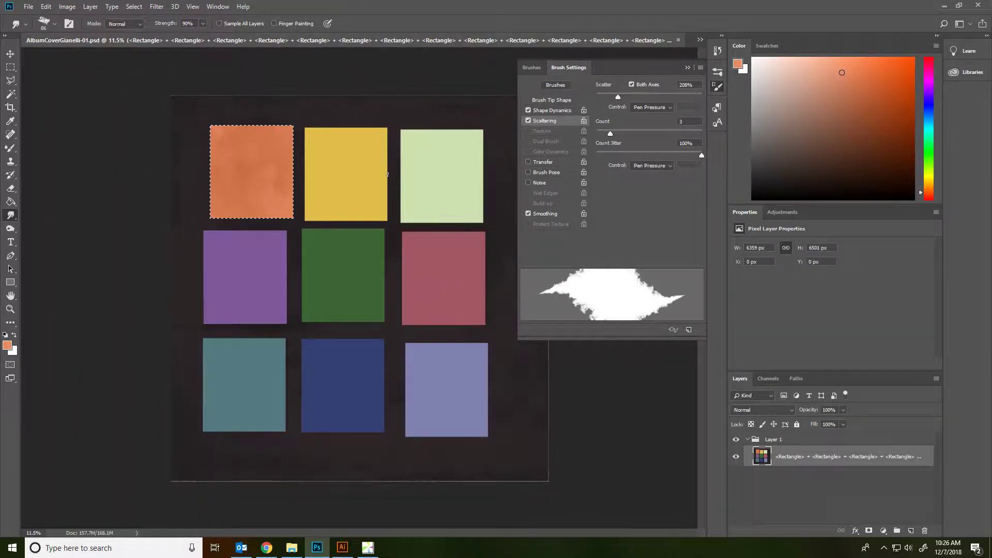
# Magic Wand-select the yellow rectangle and open the Add Noise filter.
pyautogui.press('w')
pyautogui.click(346, 172)
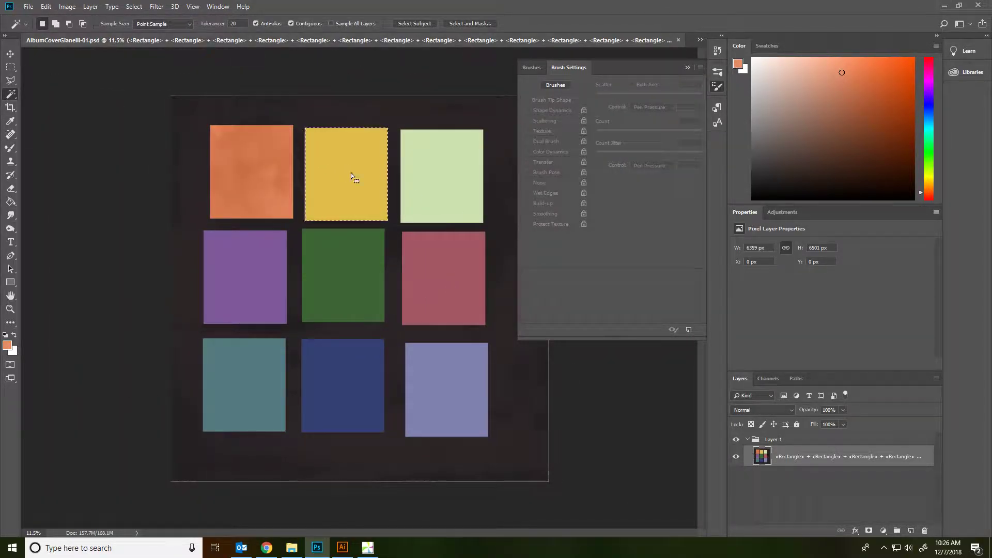
pyautogui.click(175, 7)
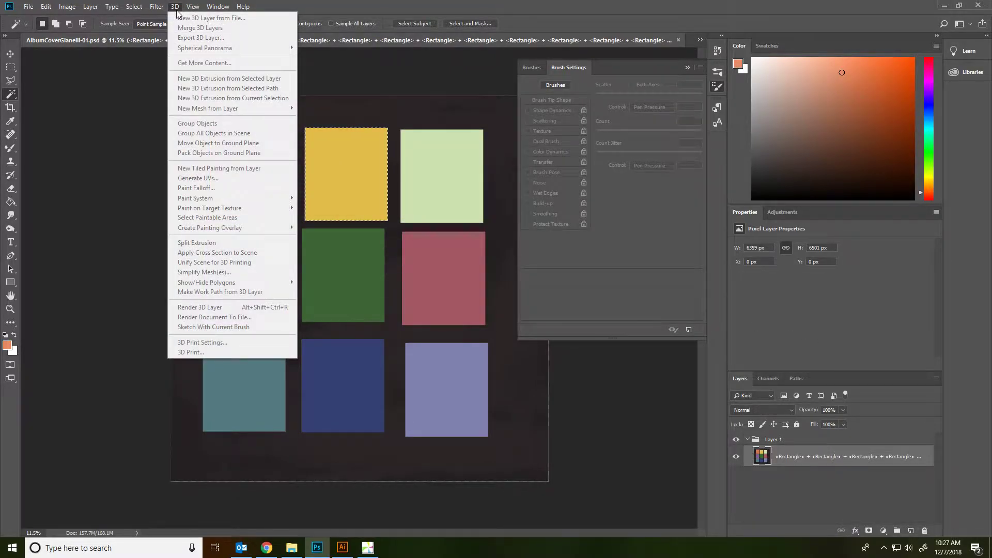
pyautogui.moveTo(156, 7)
pyautogui.moveTo(224, 154)
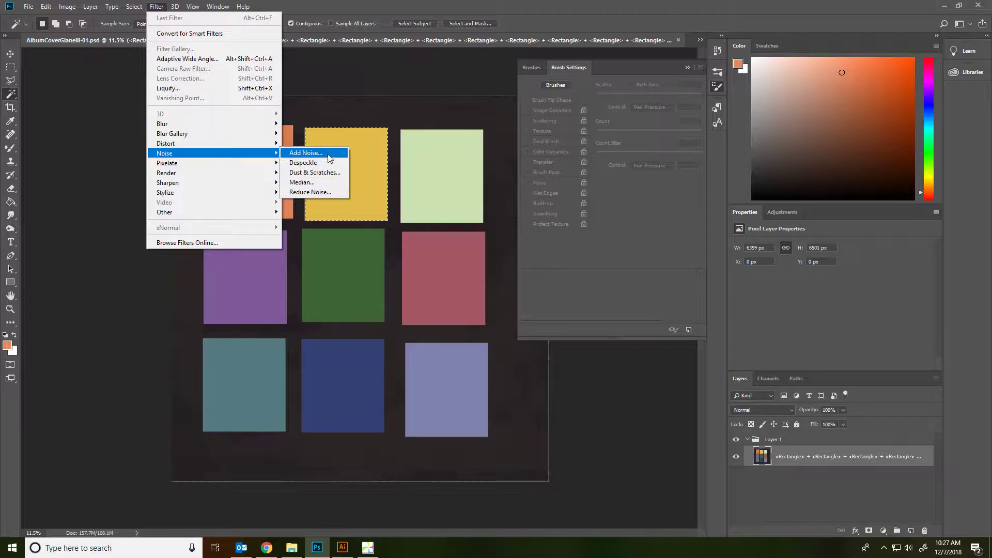
pyautogui.click(306, 153)
# Apply monochromatic Gaussian noise at 8.21% and zoom in to inspect the grain.
pyautogui.click(425, 312)
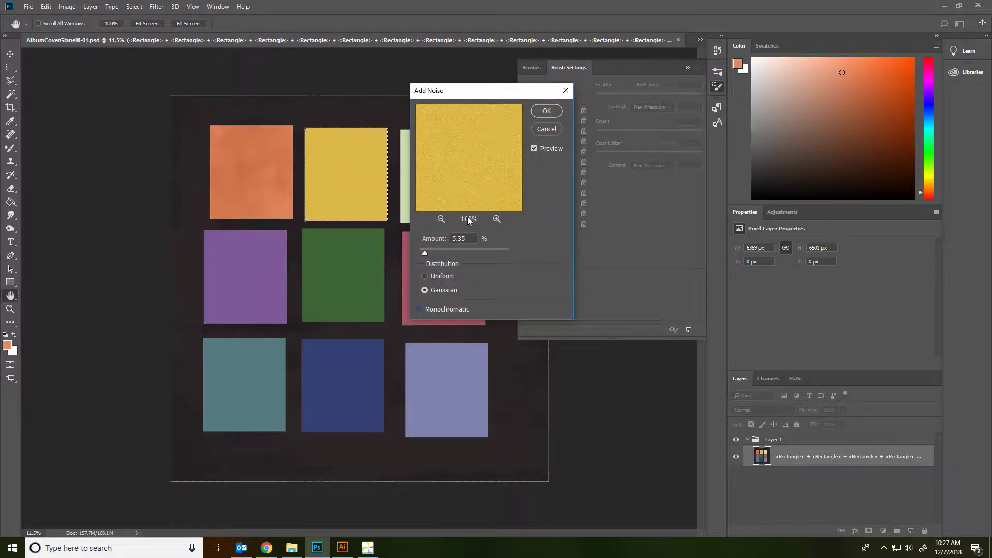
pyautogui.click(497, 219)
pyautogui.click(497, 219)
pyautogui.click(496, 218)
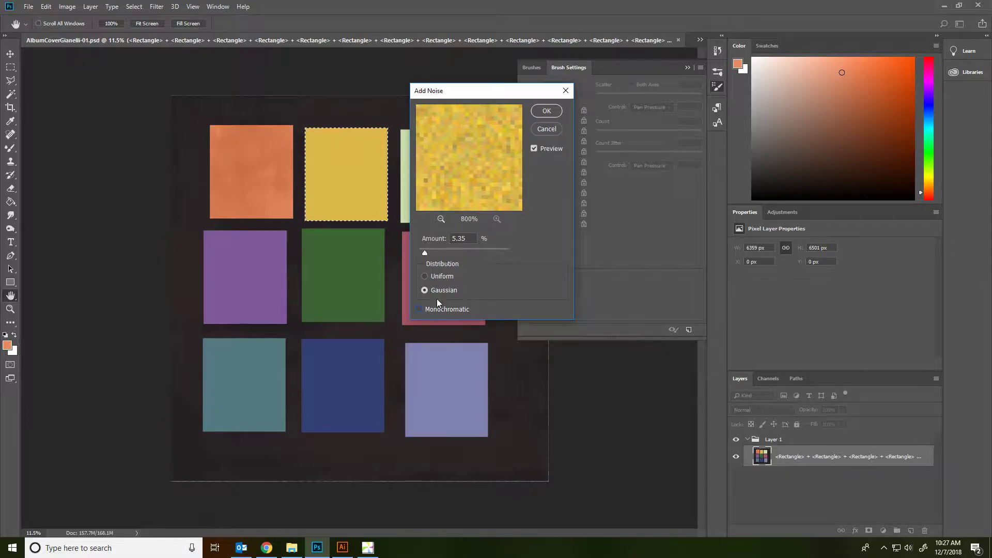
pyautogui.click(436, 305)
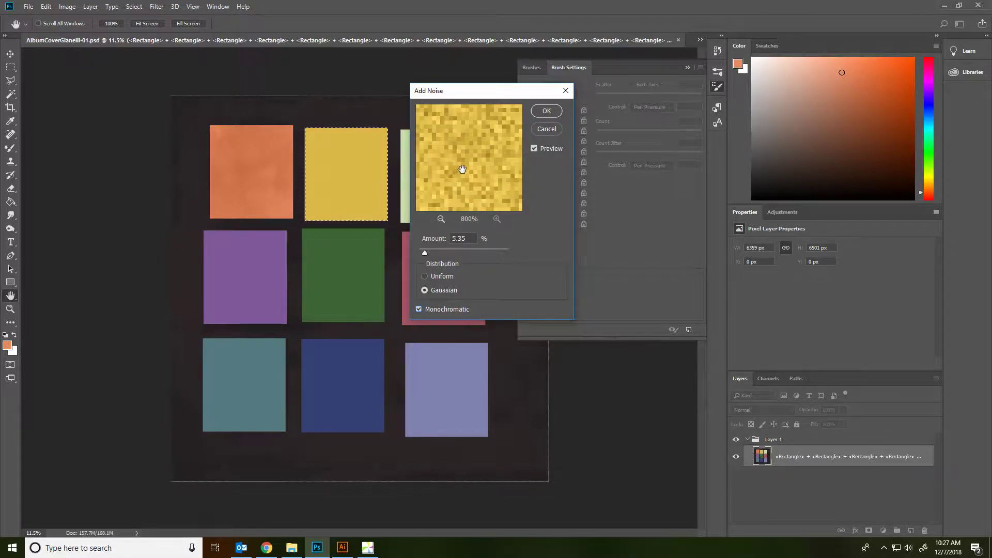
pyautogui.moveTo(425, 252)
pyautogui.mouseDown()
pyautogui.moveTo(509, 249)
pyautogui.moveTo(427, 252)
pyautogui.mouseUp()
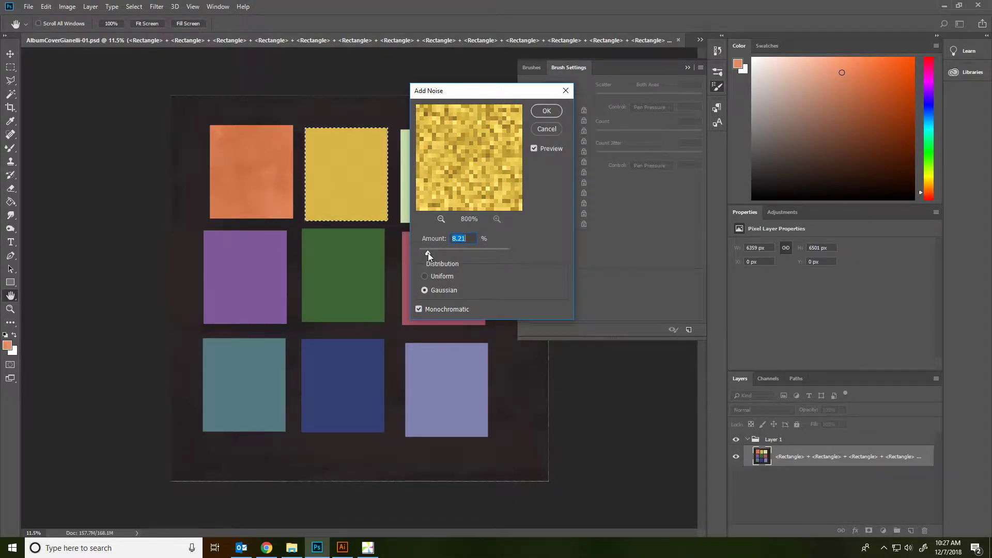
pyautogui.click(546, 111)
pyautogui.press('w')
pyautogui.scroll(10, 357, 155)
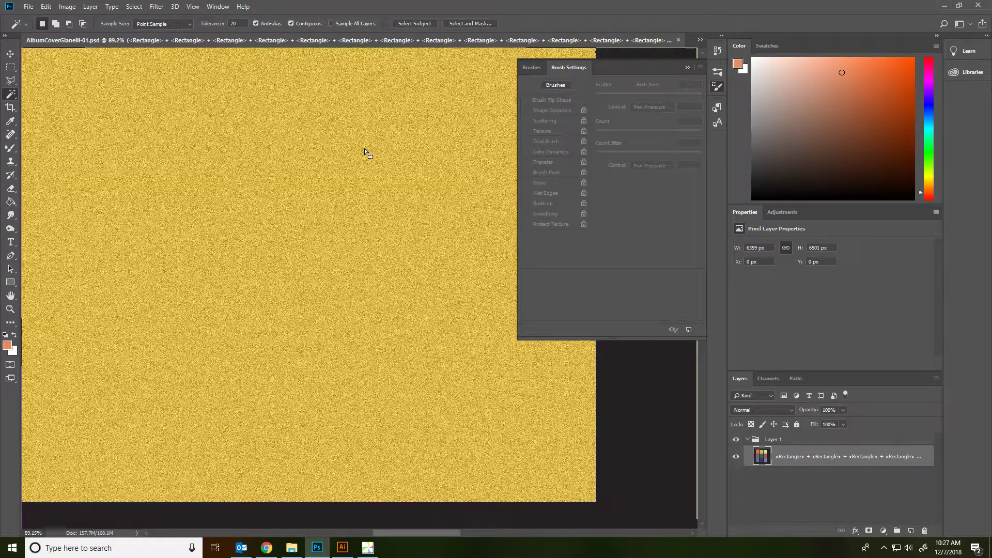
# Undo the yellow rectangle's noise, then switch the mode from CMYK to RGB Color with Don't Merge.
pyautogui.hotkey('ctrl', 'z')
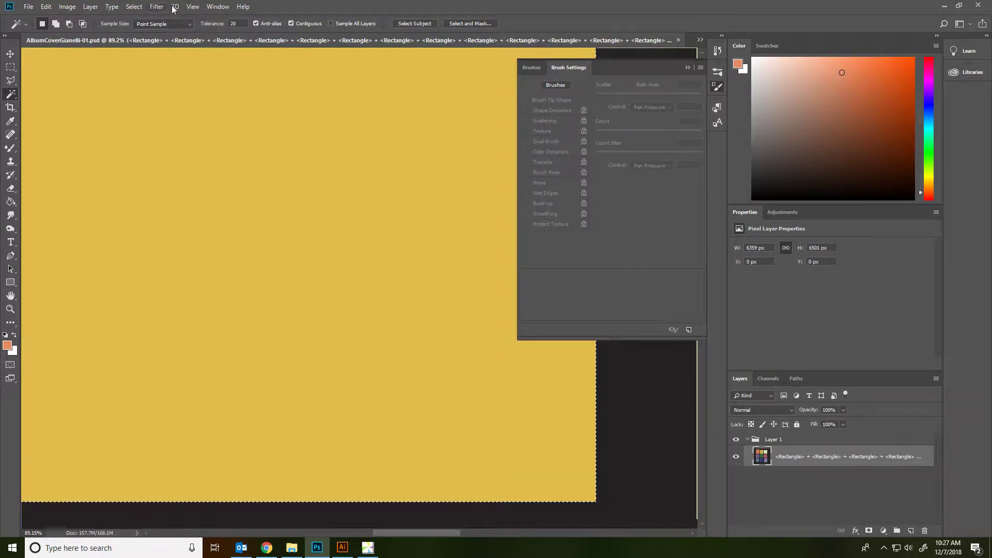
pyautogui.click(157, 6)
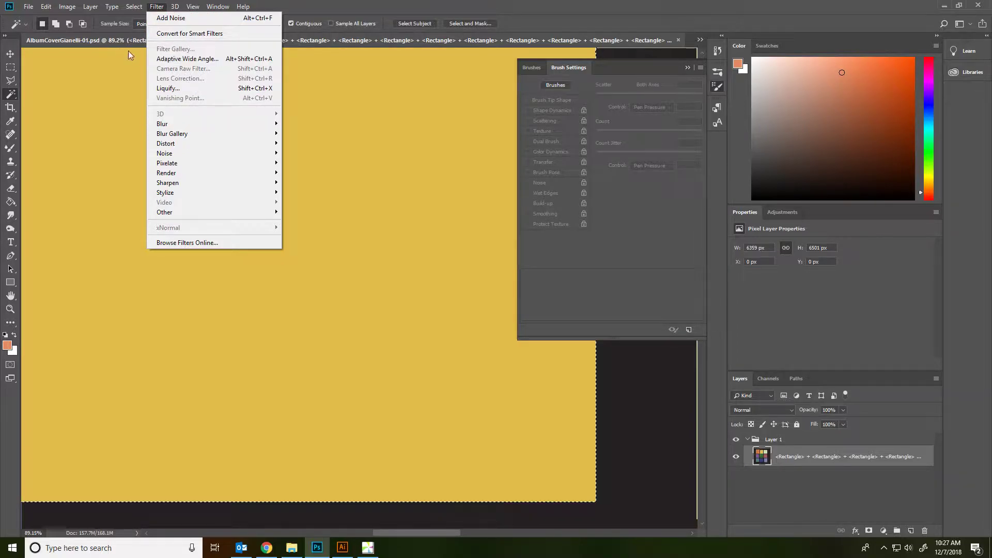
pyautogui.moveTo(67, 6)
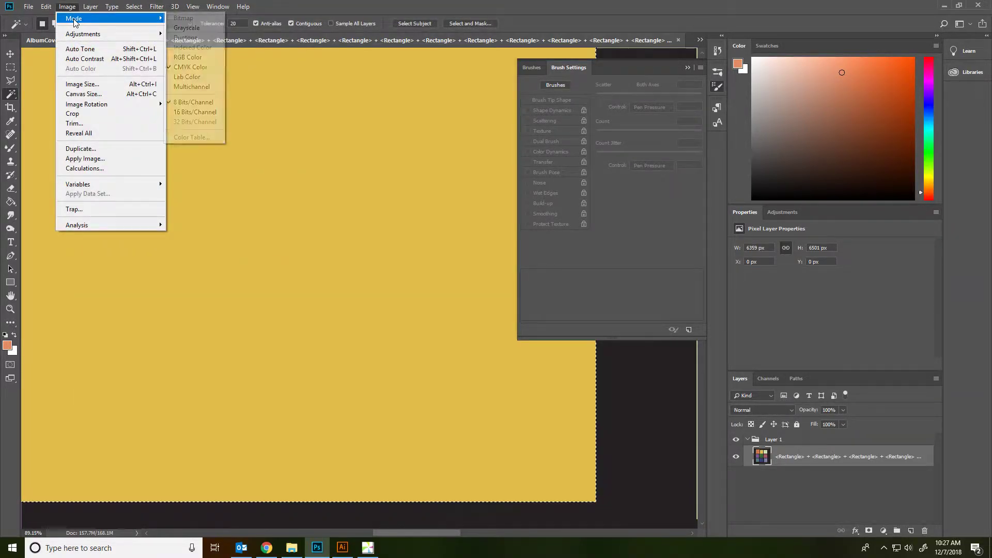
pyautogui.click(201, 56)
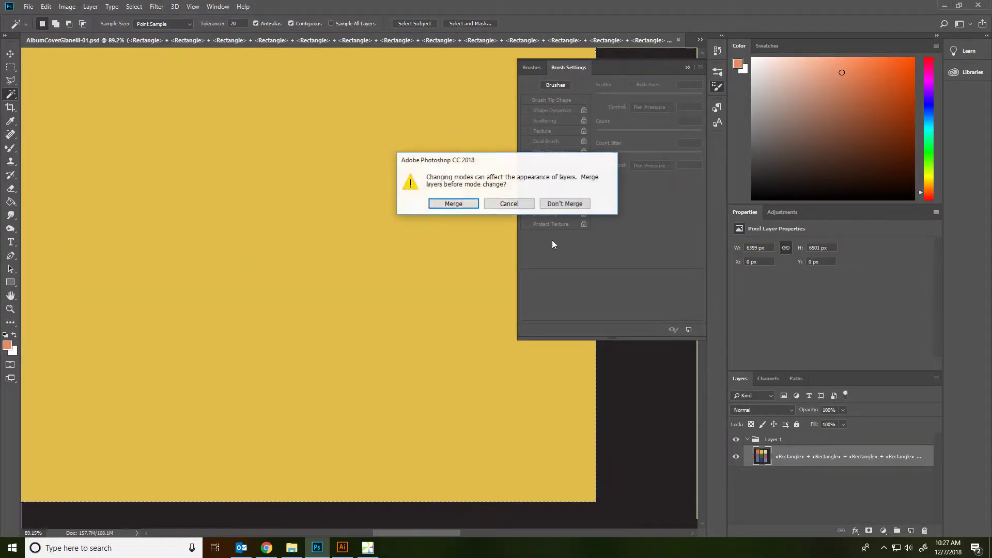
pyautogui.click(559, 199)
pyautogui.click(134, 6)
# Apply the Filter Gallery Grain texture to the yellow rectangle: Clumped, intensity 24, contrast 48.
pyautogui.moveTo(157, 6)
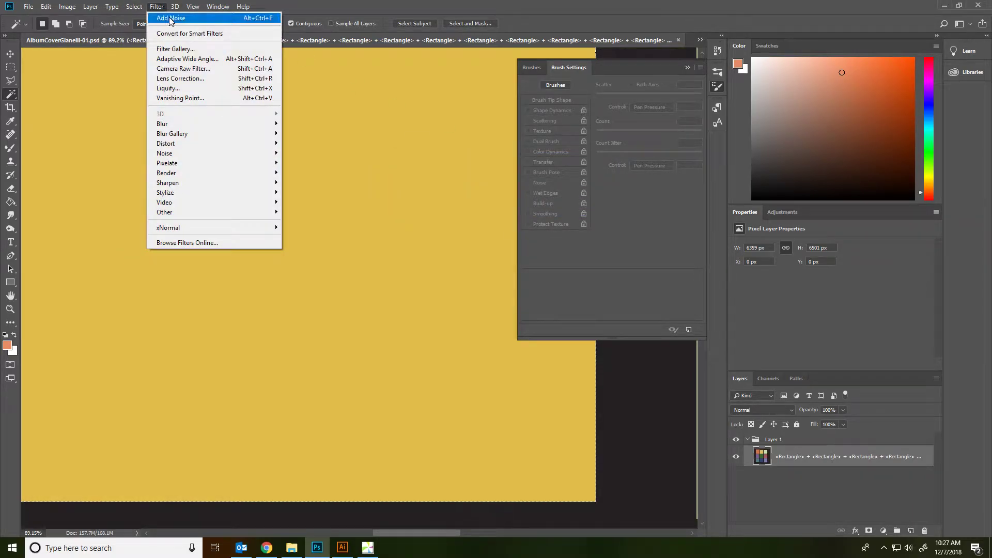
pyautogui.click(175, 48)
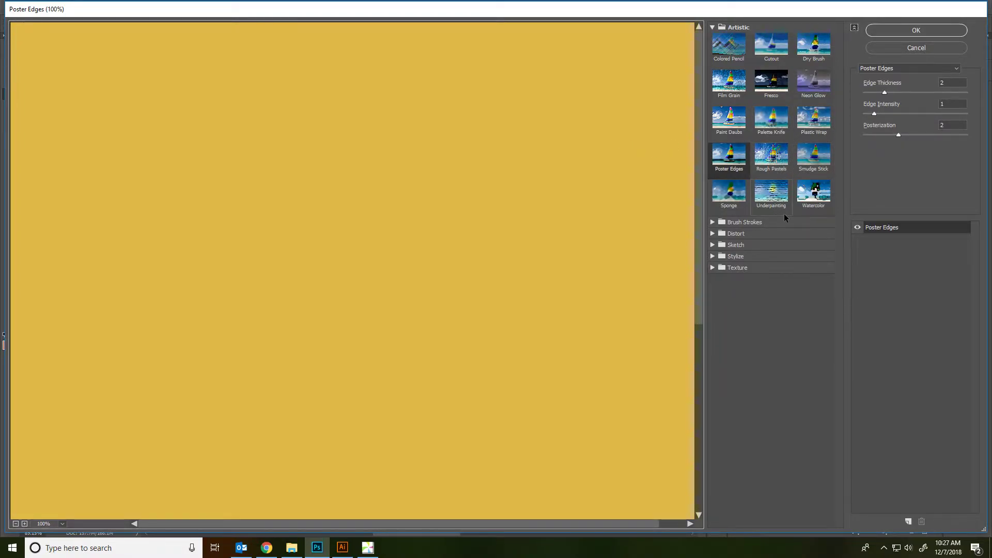
pyautogui.click(718, 268)
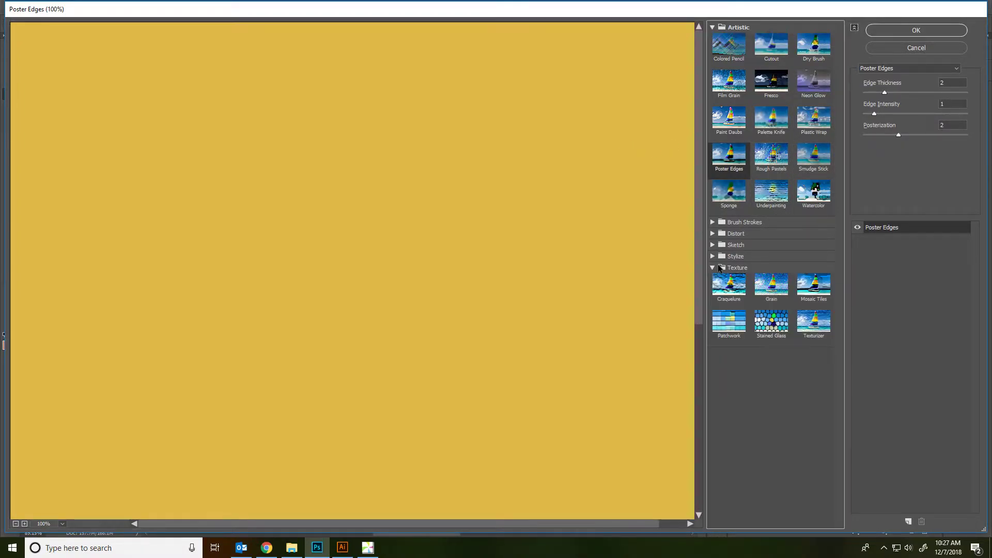
pyautogui.click(772, 297)
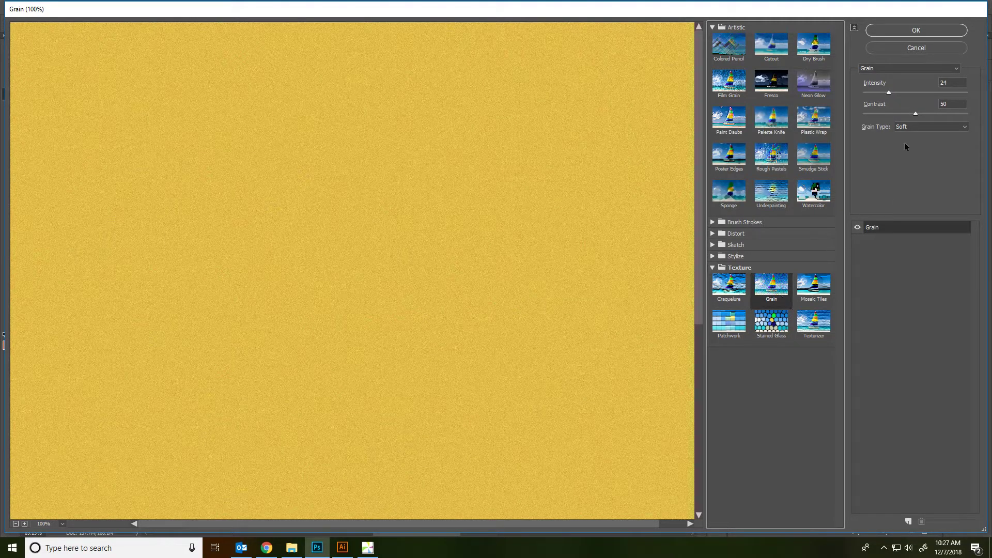
pyautogui.moveTo(916, 113)
pyautogui.mouseDown()
pyautogui.moveTo(904, 115)
pyautogui.moveTo(913, 114)
pyautogui.mouseUp()
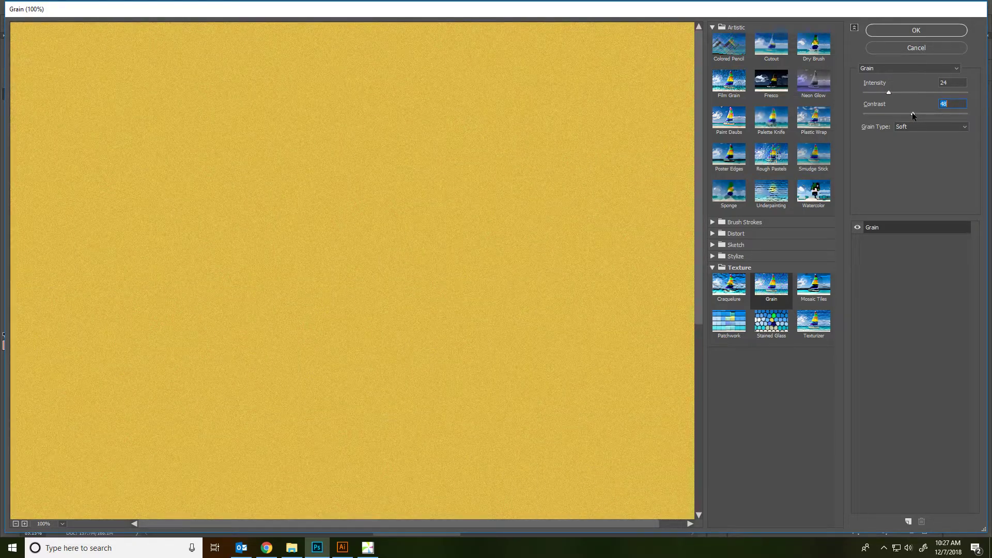
pyautogui.click(915, 127)
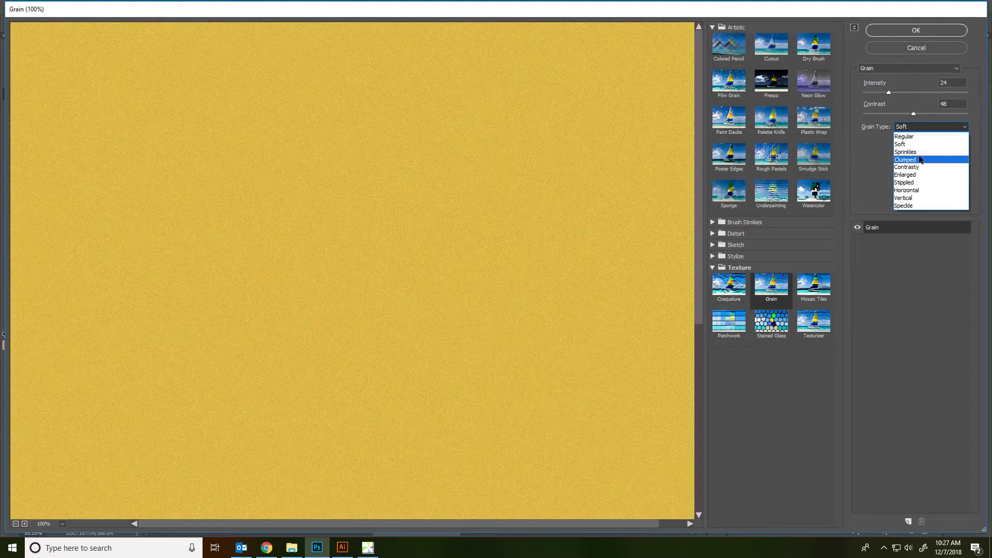
pyautogui.click(920, 161)
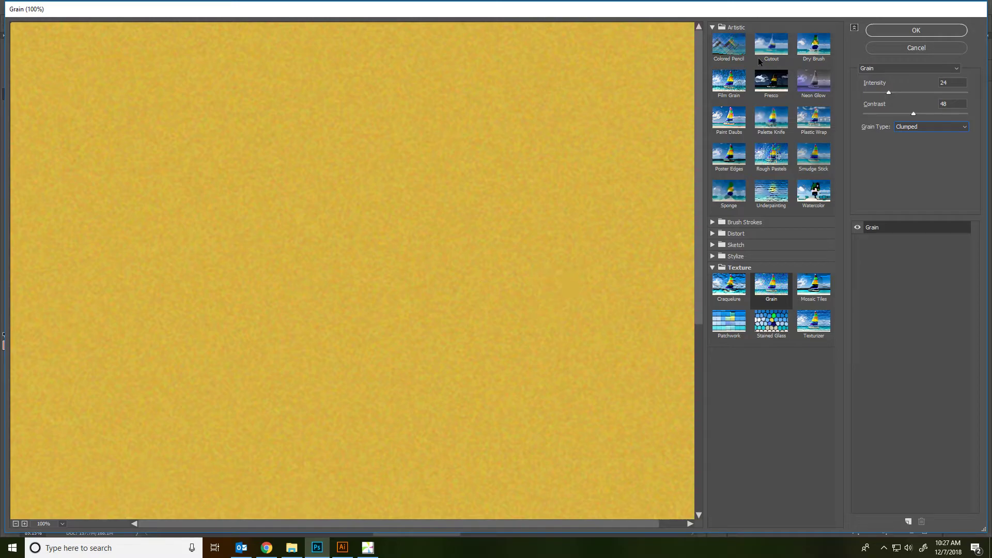
pyautogui.click(938, 32)
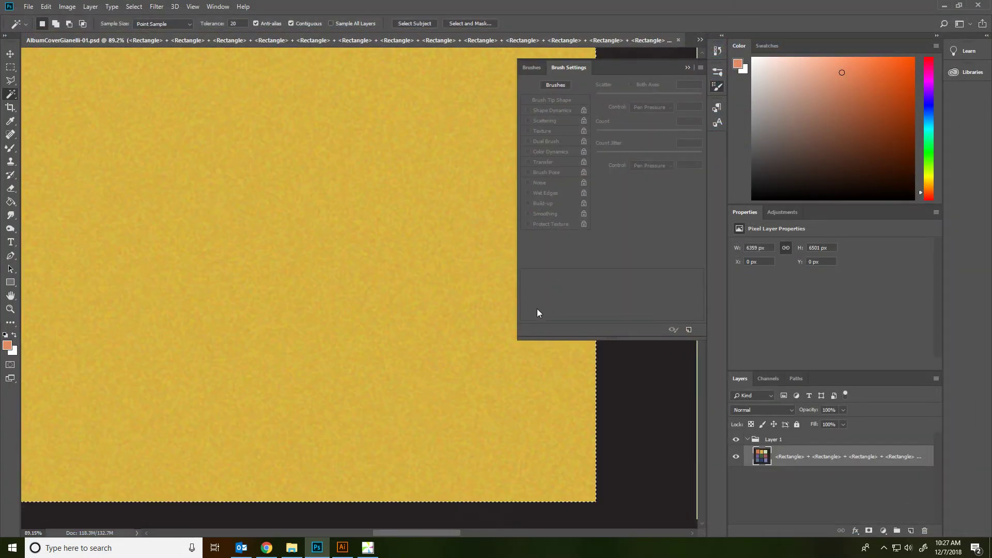